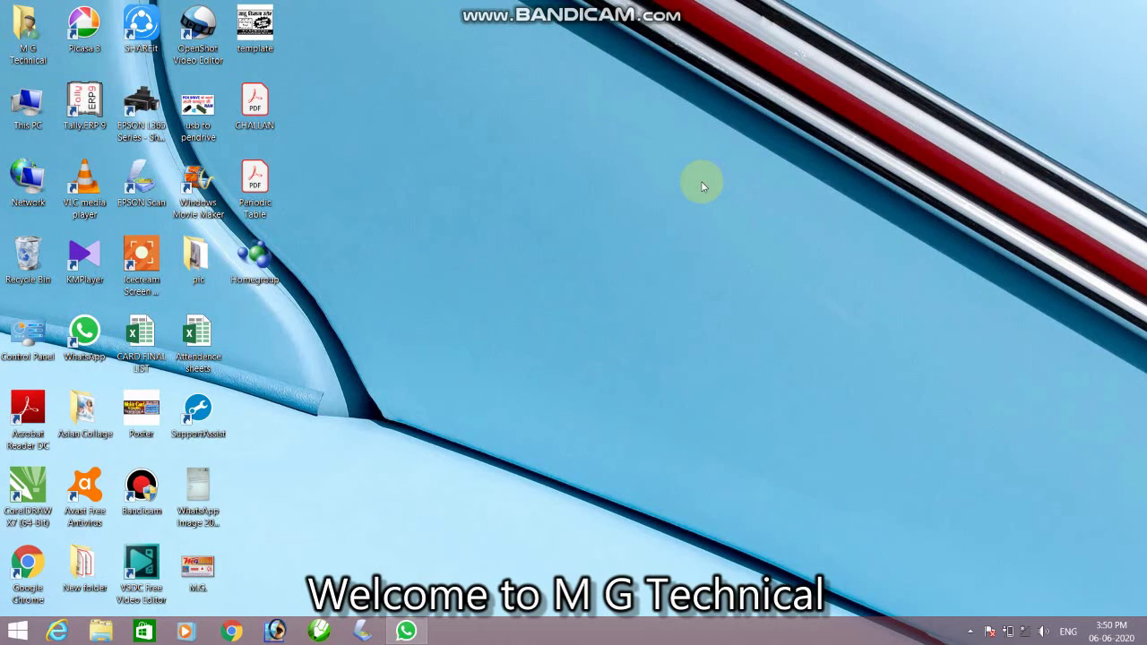
Search for 'word' from the Start screen and launch Word 2013.
{"action": "left_click", "coordinate": [14, 633]}
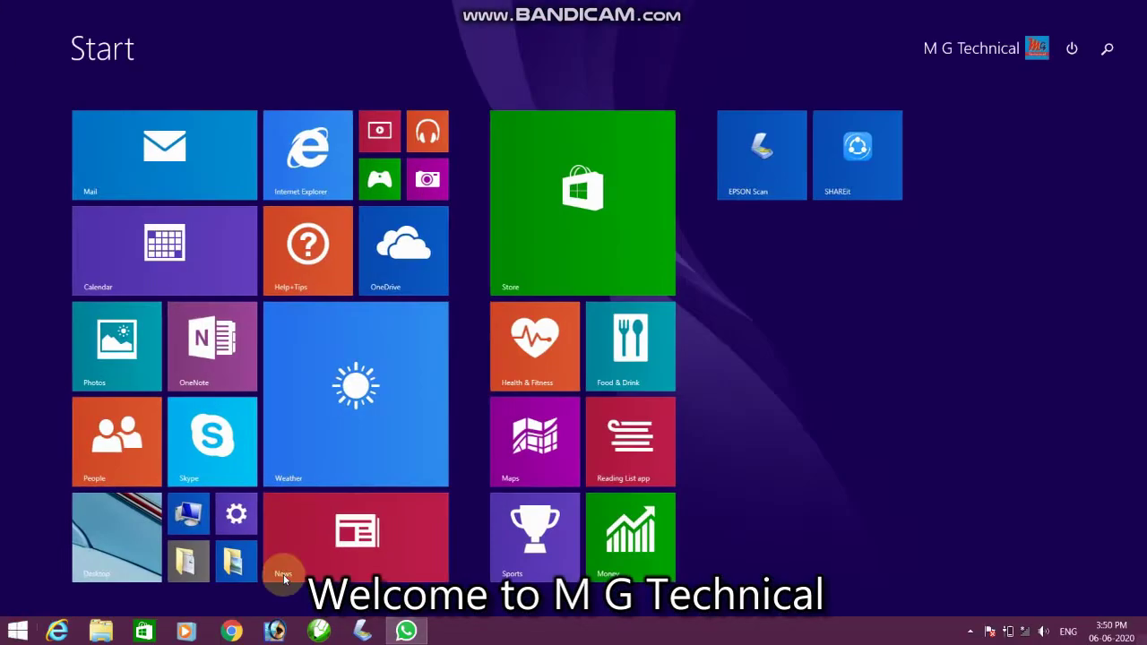
{"action": "left_click", "coordinate": [1103, 50]}
{"action": "type", "text": "wo"}
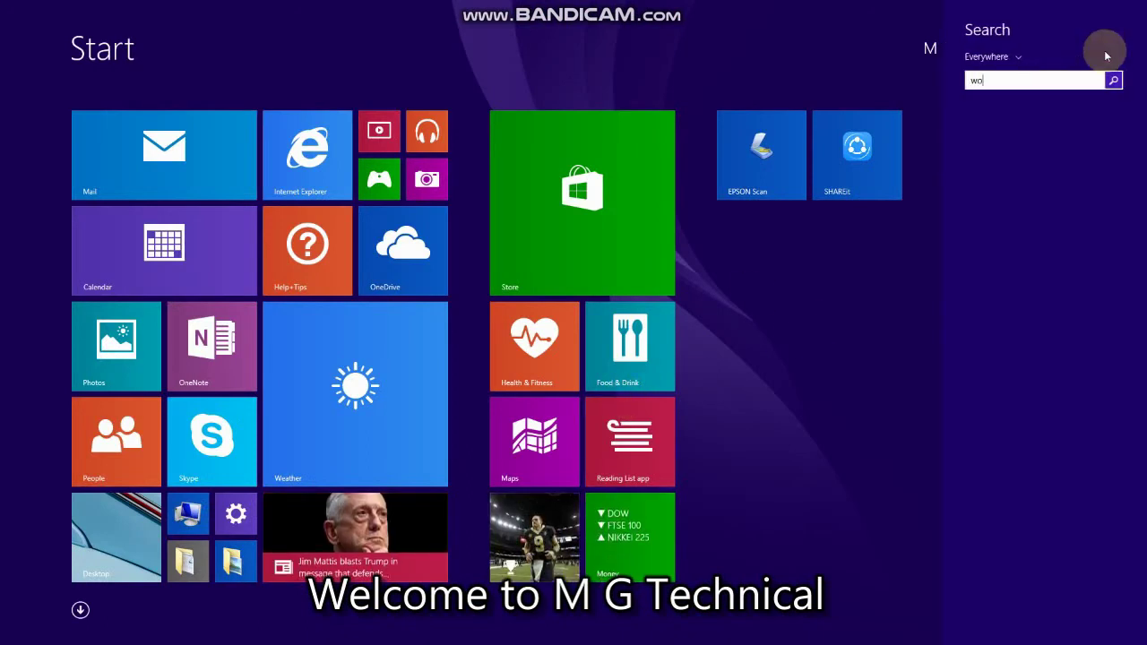
{"action": "type", "text": "rd 2013"}
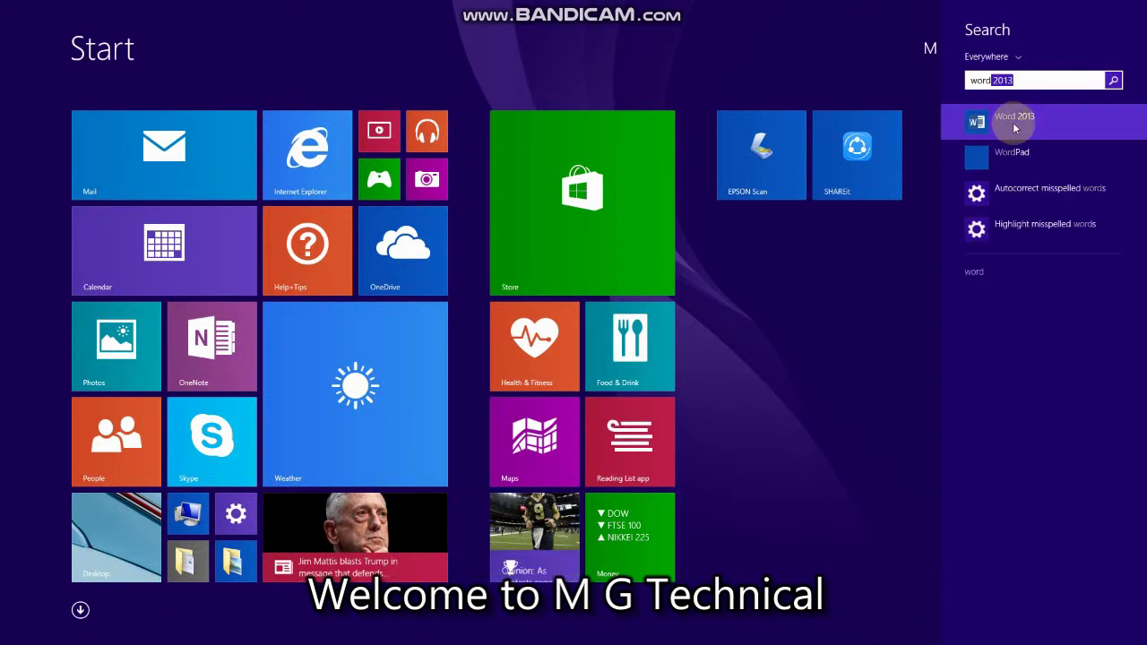
{"action": "left_click", "coordinate": [1015, 128]}
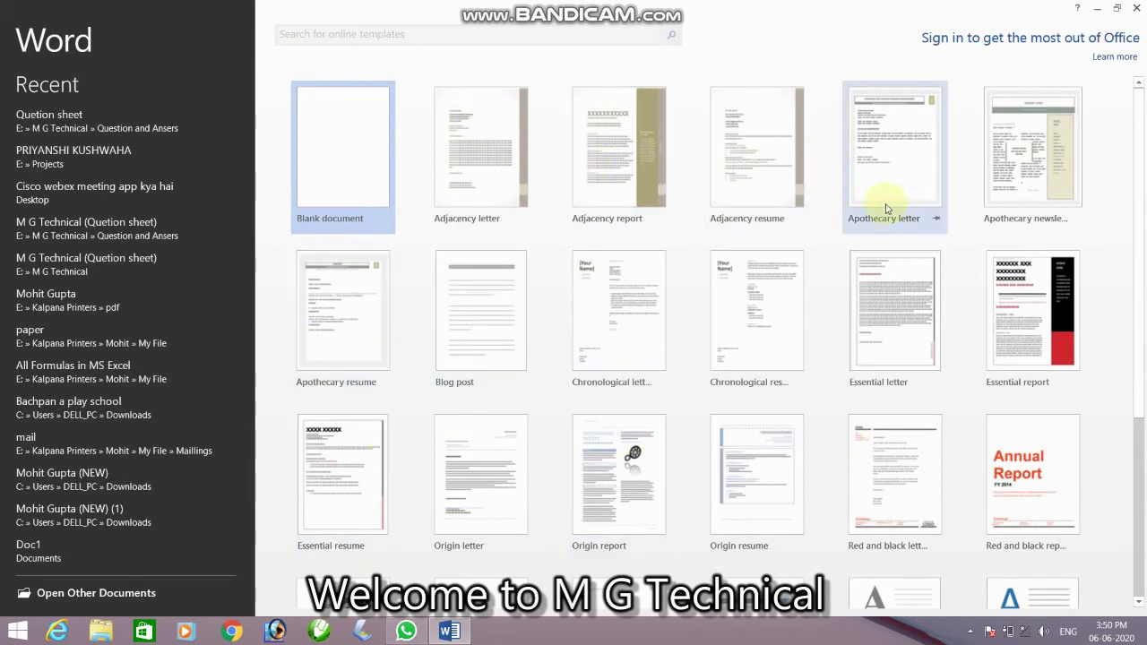
Browse the template gallery, then create a new Blank document.
{"action": "scroll", "coordinate": [1012, 430], "scroll_direction": "down", "scroll_amount": 2}
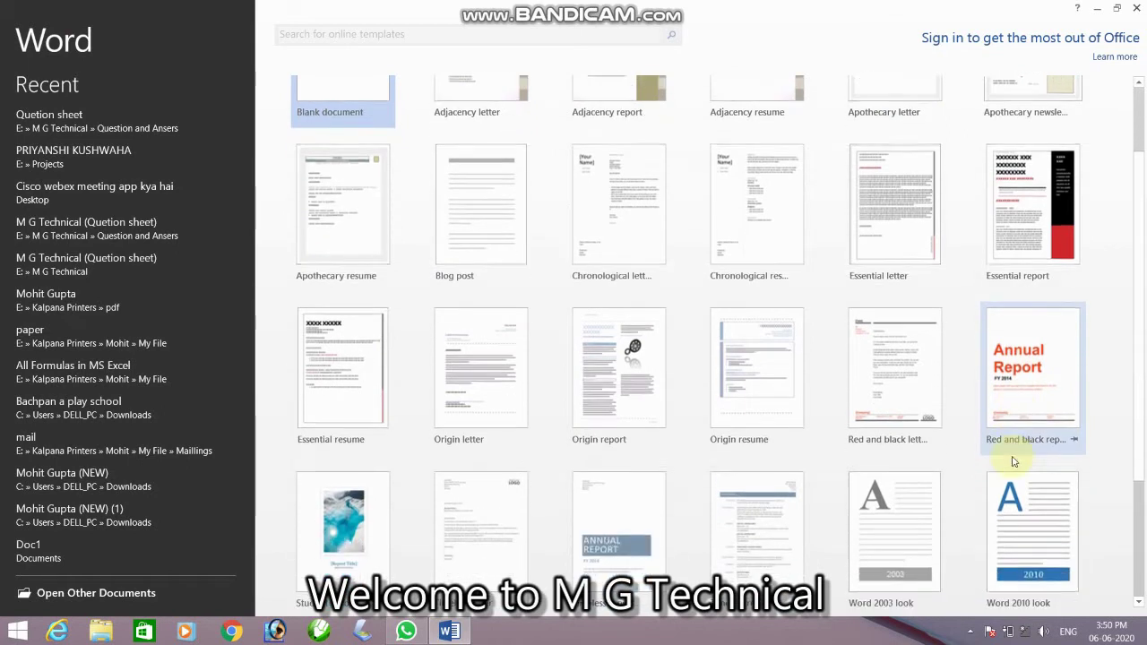
{"action": "scroll", "coordinate": [1009, 439], "scroll_direction": "down", "scroll_amount": 2}
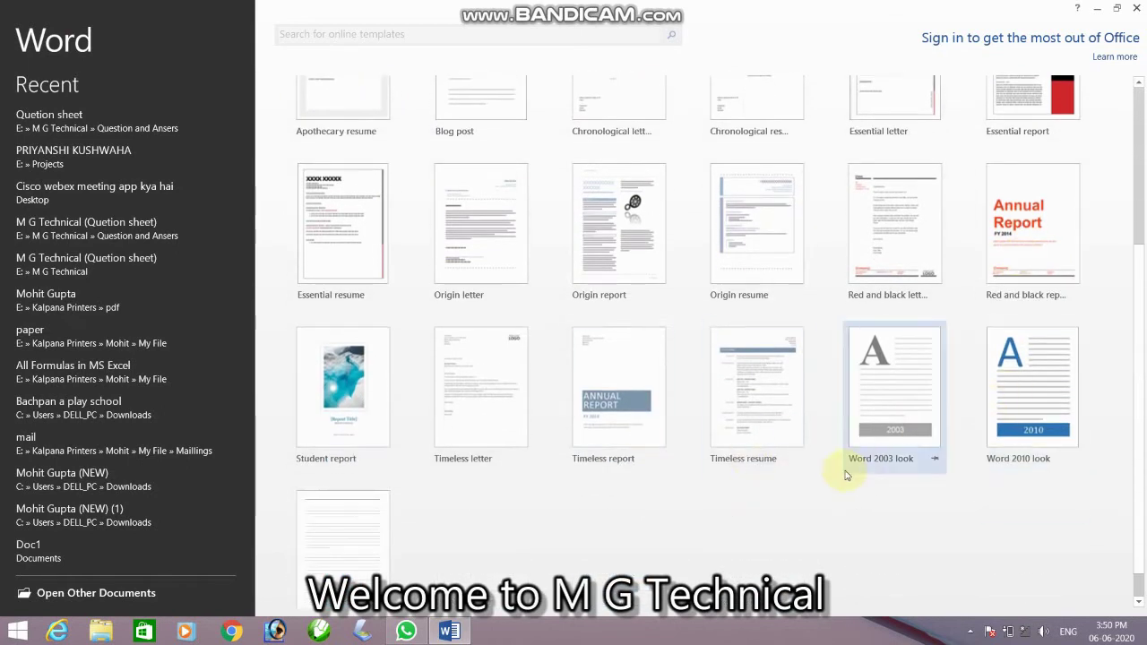
{"action": "scroll", "coordinate": [975, 342], "scroll_direction": "up", "scroll_amount": 3}
{"action": "scroll", "coordinate": [899, 332], "scroll_direction": "up", "scroll_amount": 2}
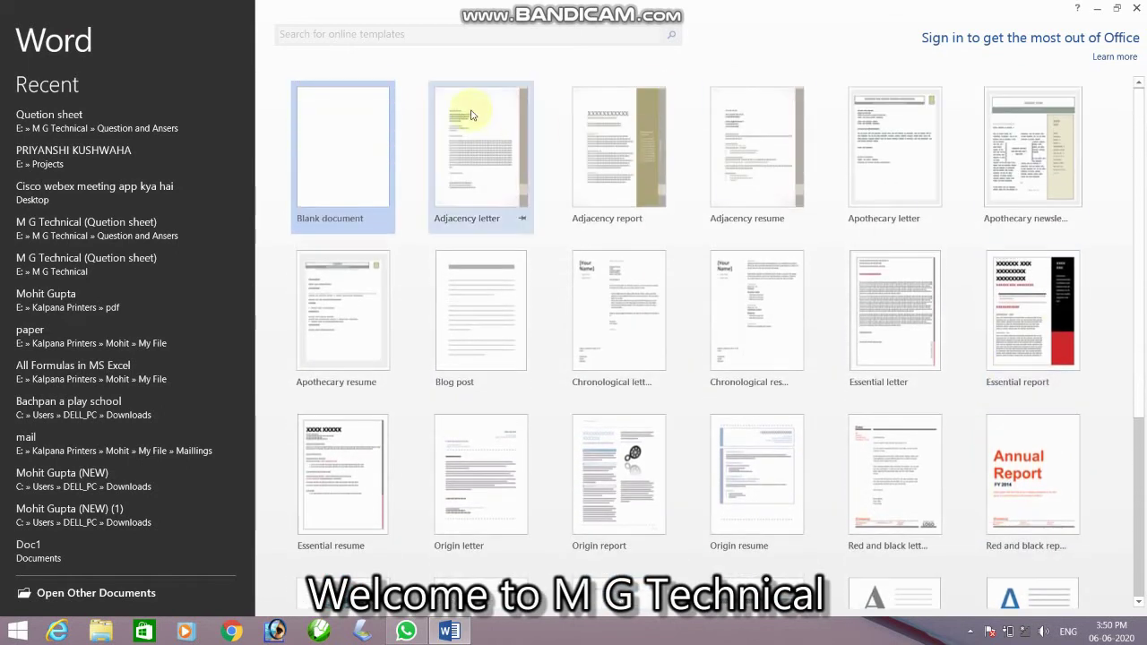
{"action": "left_click", "coordinate": [339, 135]}
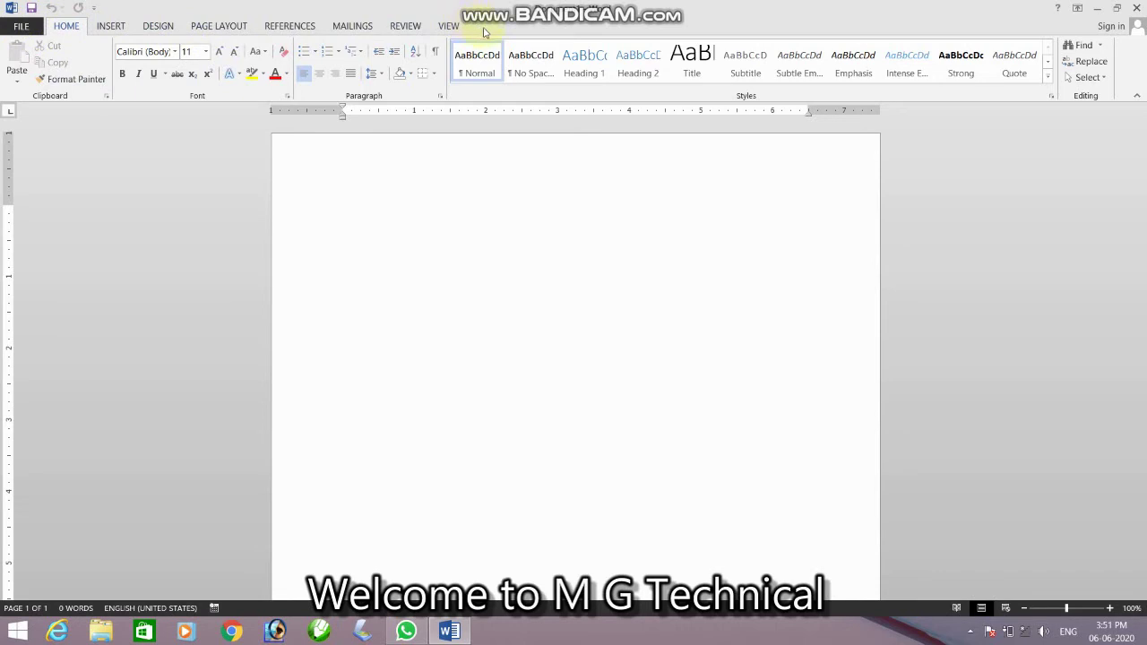
Look through the INSERT and PAGE LAYOUT ribbons, ending on the REFERENCES tools.
{"action": "left_click", "coordinate": [108, 27]}
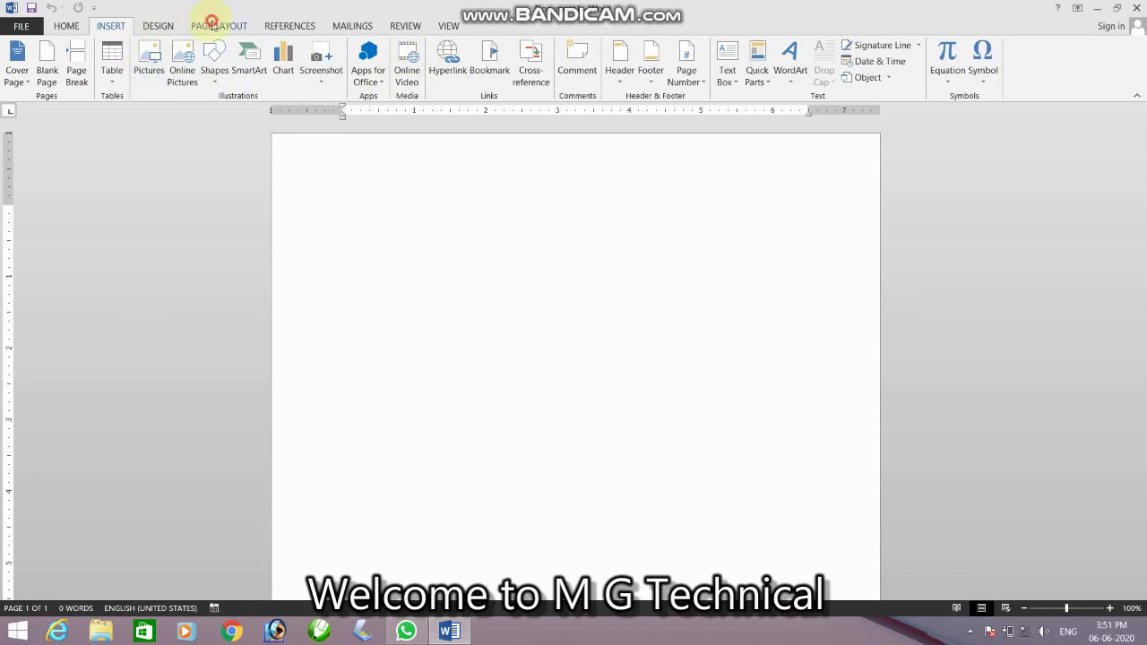
{"action": "left_click", "coordinate": [215, 25]}
{"action": "left_click", "coordinate": [307, 27]}
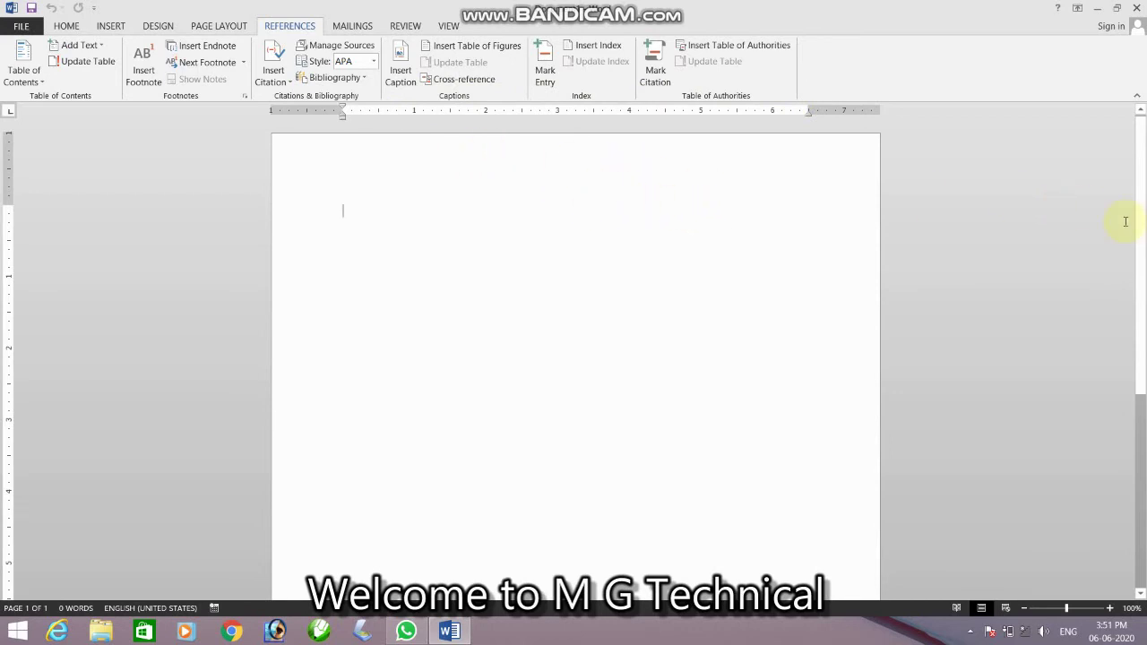
{"action": "mouse_move", "coordinate": [1143, 224]}
{"action": "left_mouse_down"}
{"action": "mouse_move", "coordinate": [1142, 346]}
{"action": "mouse_move", "coordinate": [1140, 167]}
{"action": "left_mouse_up"}
{"action": "left_click", "coordinate": [1109, 608]}
{"action": "left_click", "coordinate": [1109, 608]}
{"action": "left_click", "coordinate": [1109, 608]}
{"action": "left_click", "coordinate": [1109, 608]}
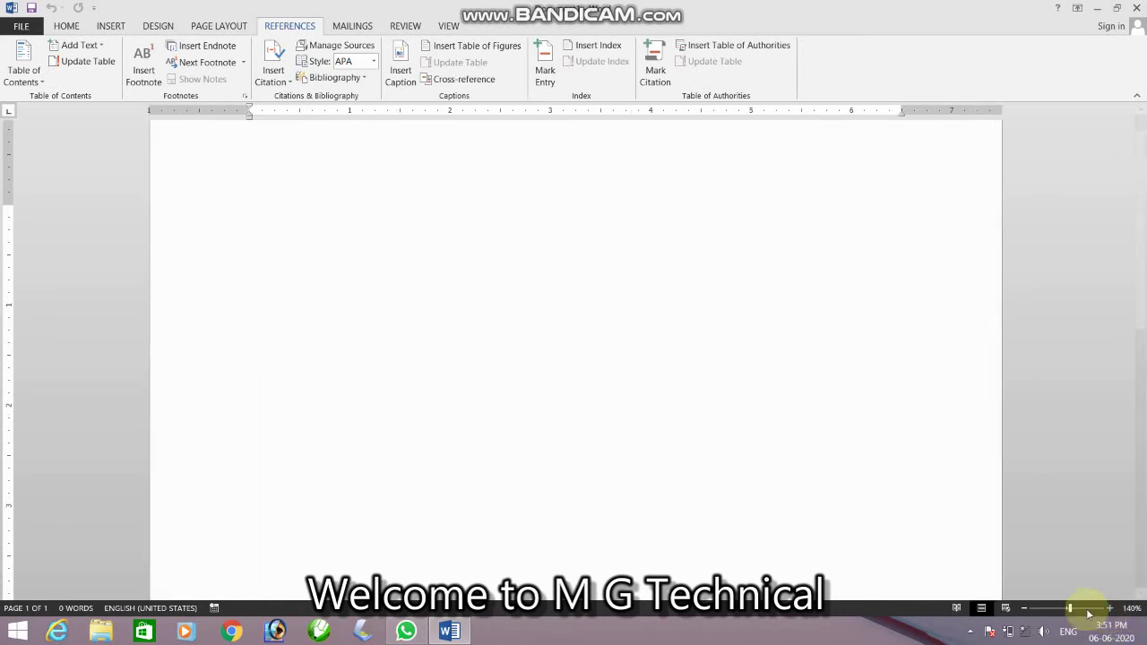
{"action": "left_click", "coordinate": [1024, 608]}
{"action": "left_click", "coordinate": [1024, 608]}
{"action": "left_click", "coordinate": [1024, 608]}
{"action": "left_click", "coordinate": [1024, 608]}
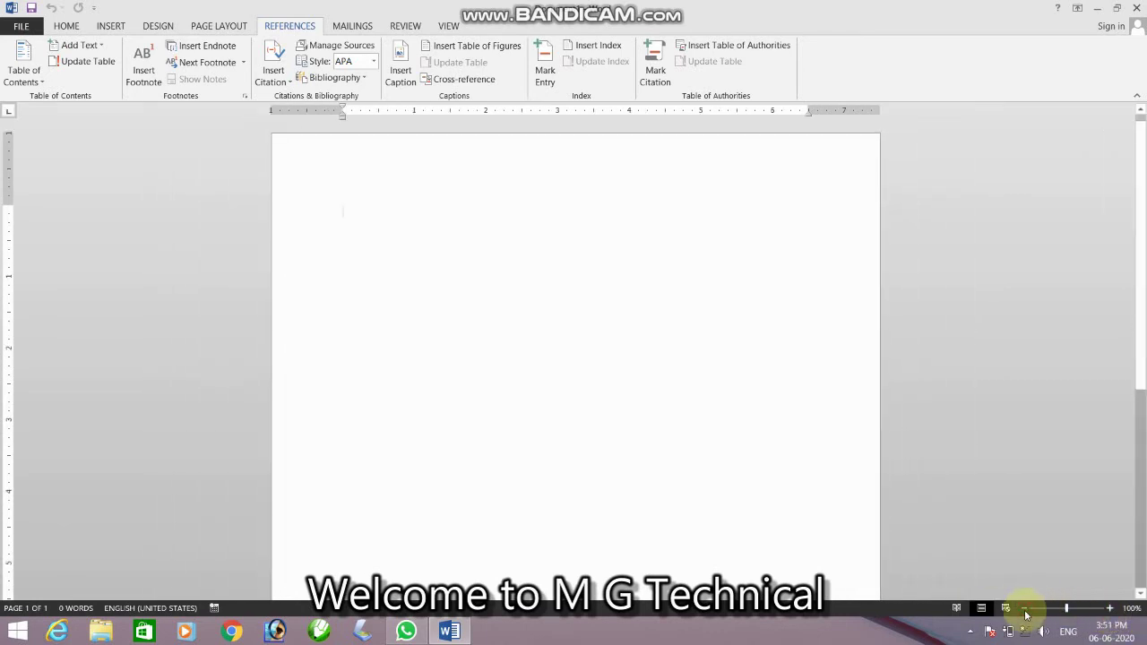
{"action": "left_click", "coordinate": [1024, 608]}
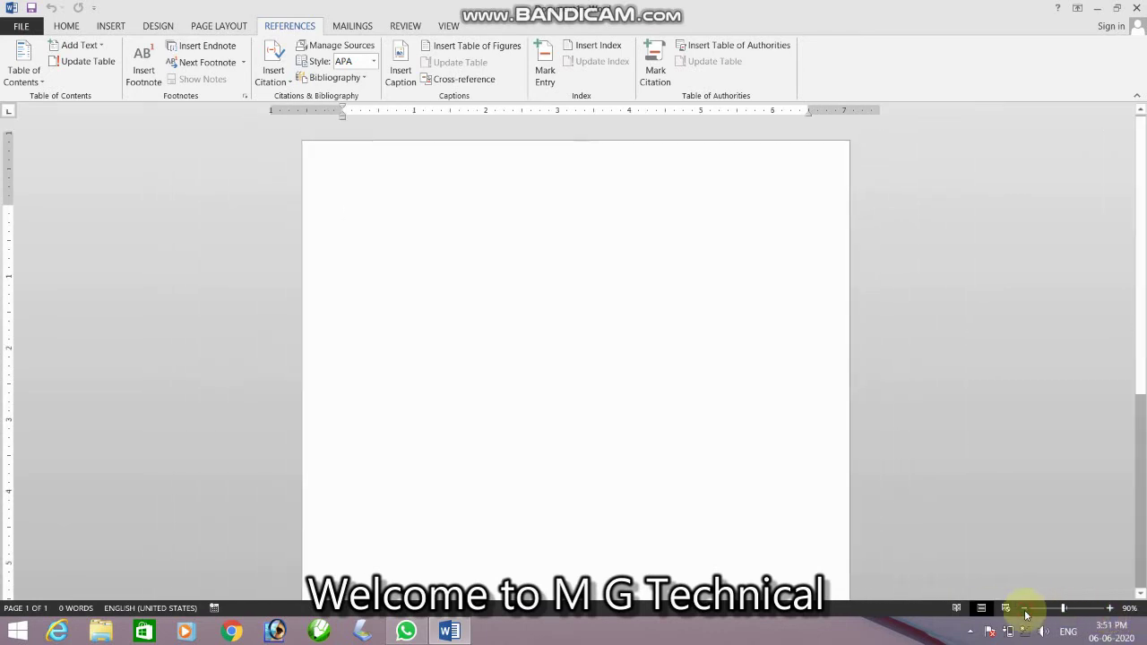
{"action": "left_click", "coordinate": [1109, 609]}
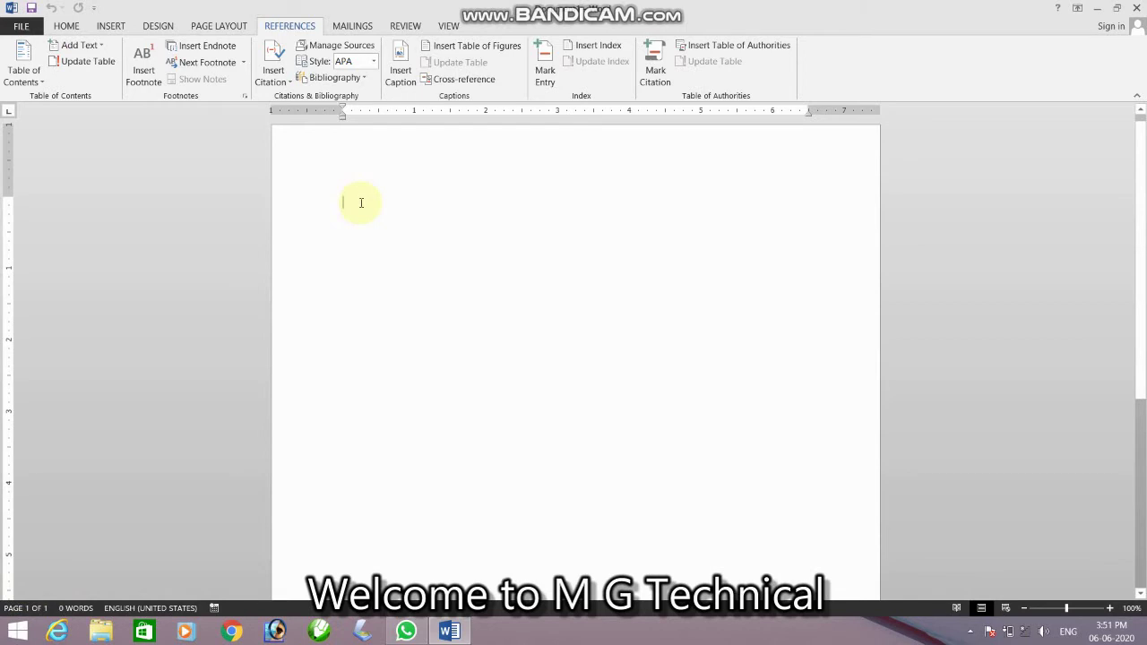
{"action": "type", "text": "mohdfhkjd"}
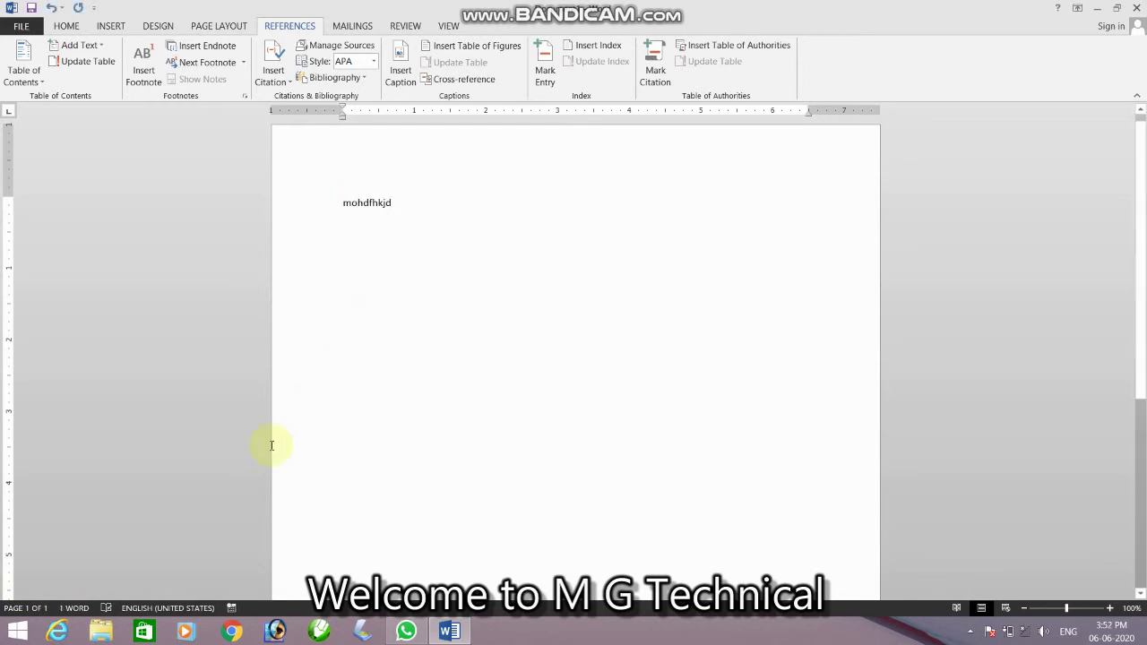
{"action": "type", "text": " df"}
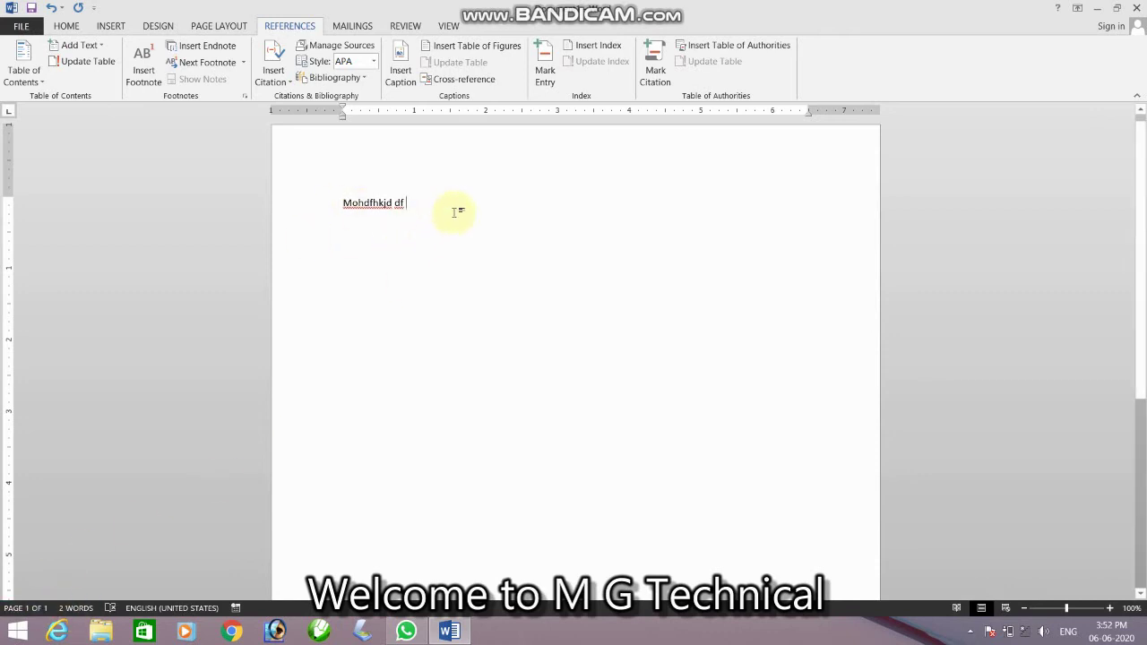
{"action": "left_click_drag", "start_coordinate": [449, 210], "coordinate": [286, 193]}
{"action": "key", "text": "Delete"}
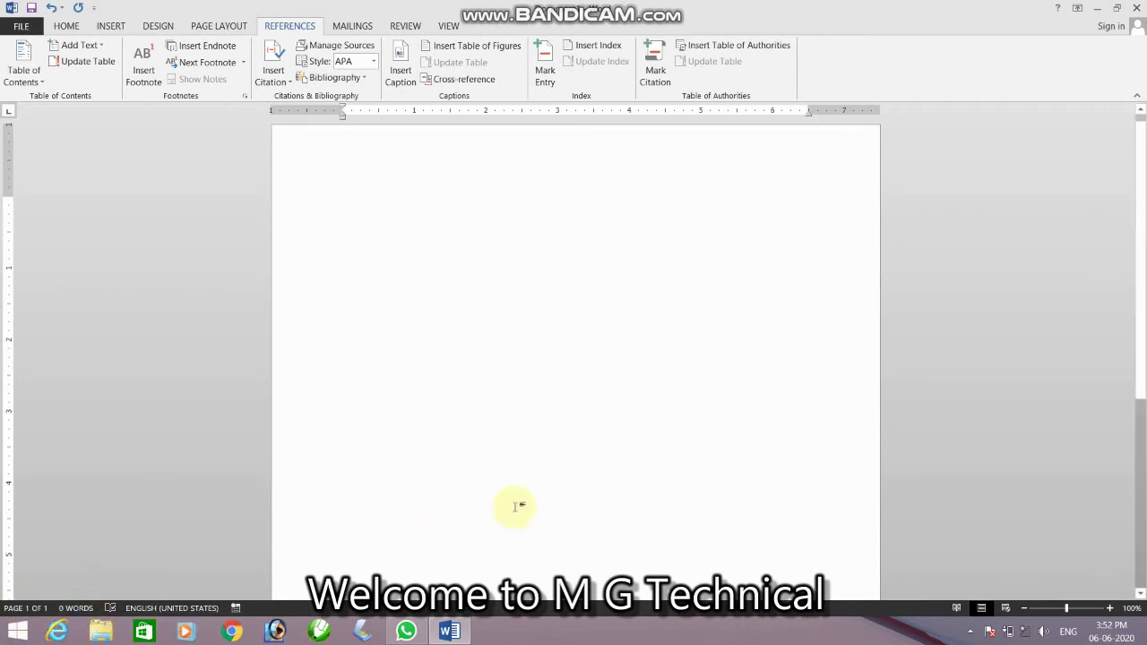
{"action": "scroll", "coordinate": [521, 515], "scroll_direction": "down", "scroll_amount": 1}
{"action": "scroll", "coordinate": [458, 321], "scroll_direction": "up", "scroll_amount": 1}
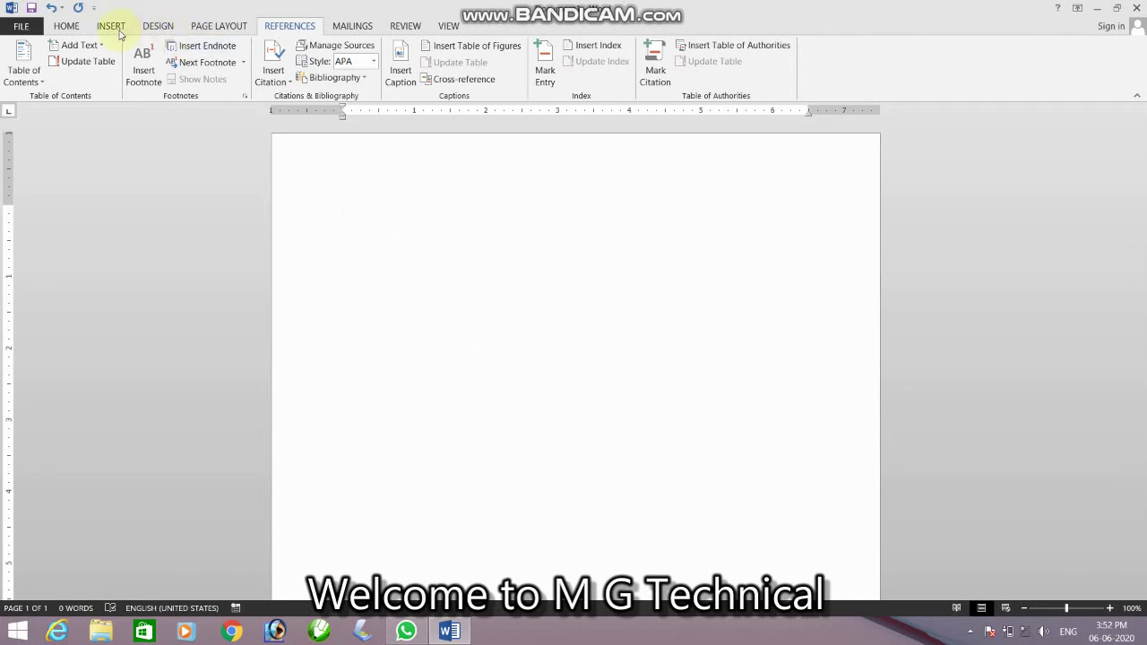
Show the HOME formatting tools and return to the top of the help text.
{"action": "left_click", "coordinate": [59, 29]}
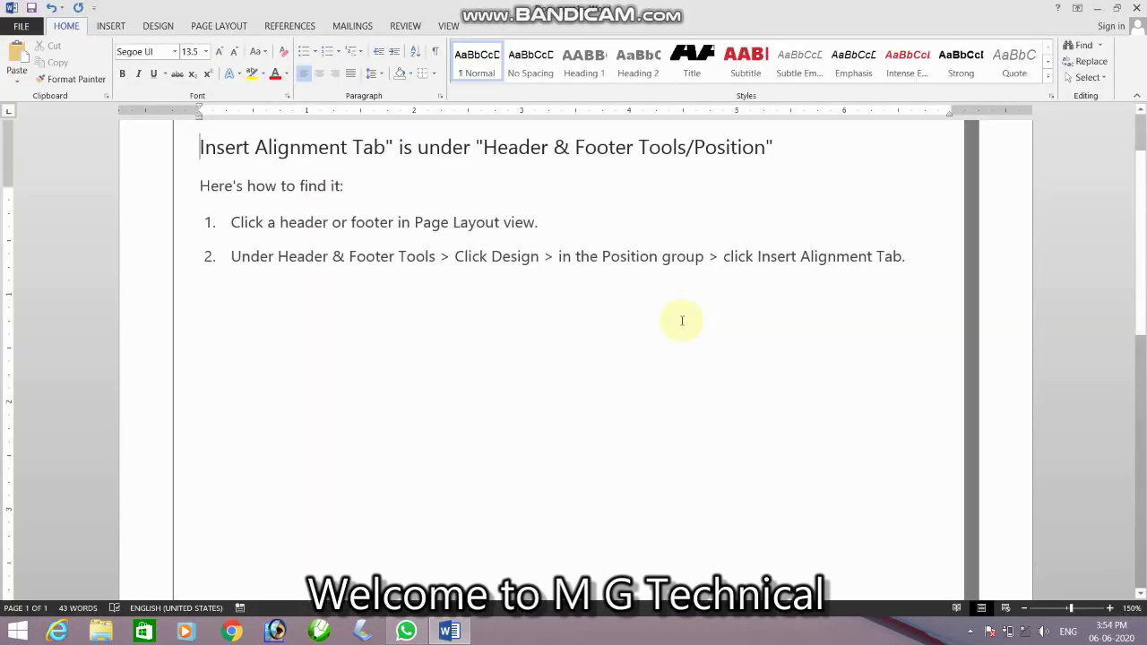
{"action": "scroll", "coordinate": [682, 320], "scroll_direction": "up", "scroll_amount": 2}
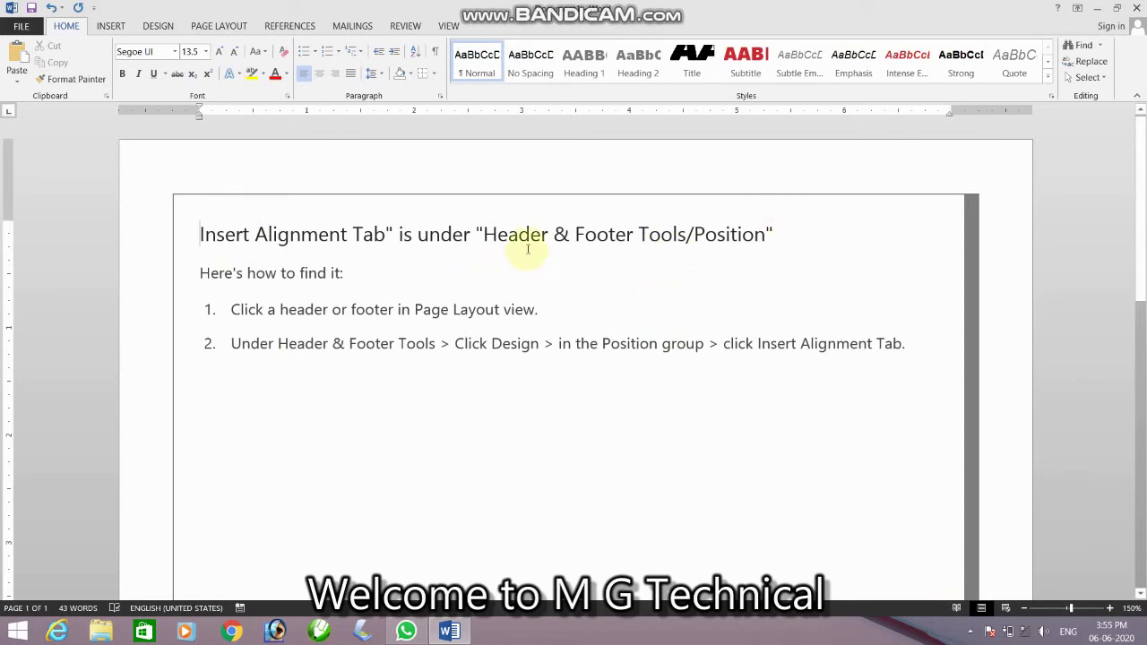
Make the heading's first word 'Insert' bold, finishing with Ctrl+B.
{"action": "mouse_move", "coordinate": [224, 147]}
{"action": "left_click_drag", "start_coordinate": [201, 231], "coordinate": [244, 235]}
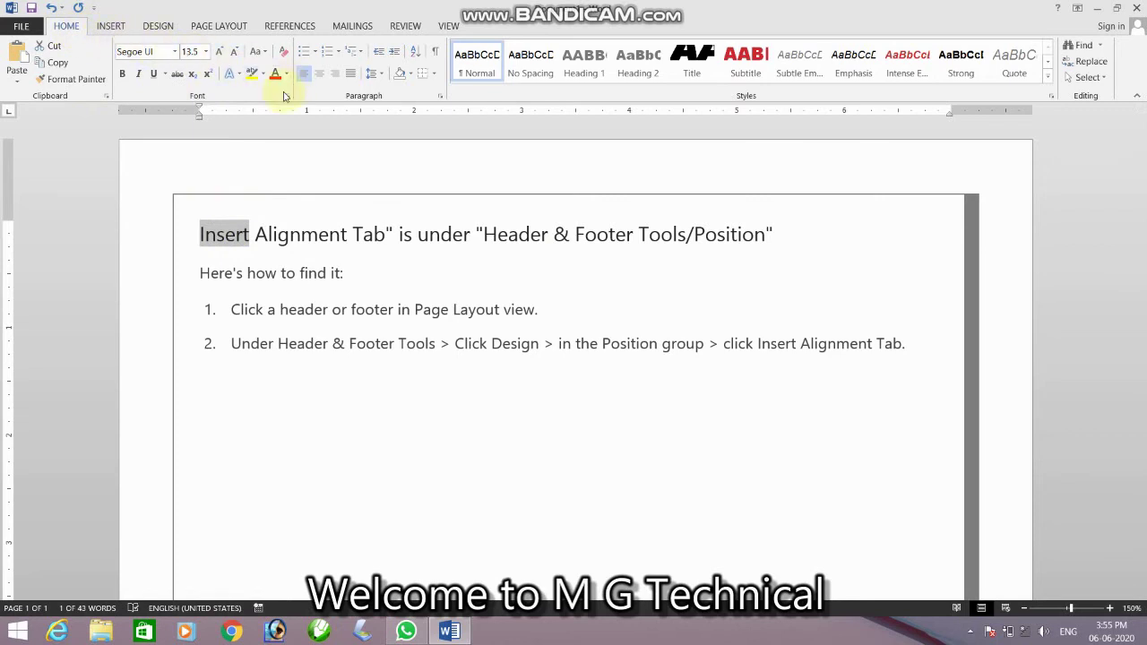
{"action": "left_click", "coordinate": [125, 76]}
{"action": "left_click", "coordinate": [125, 75]}
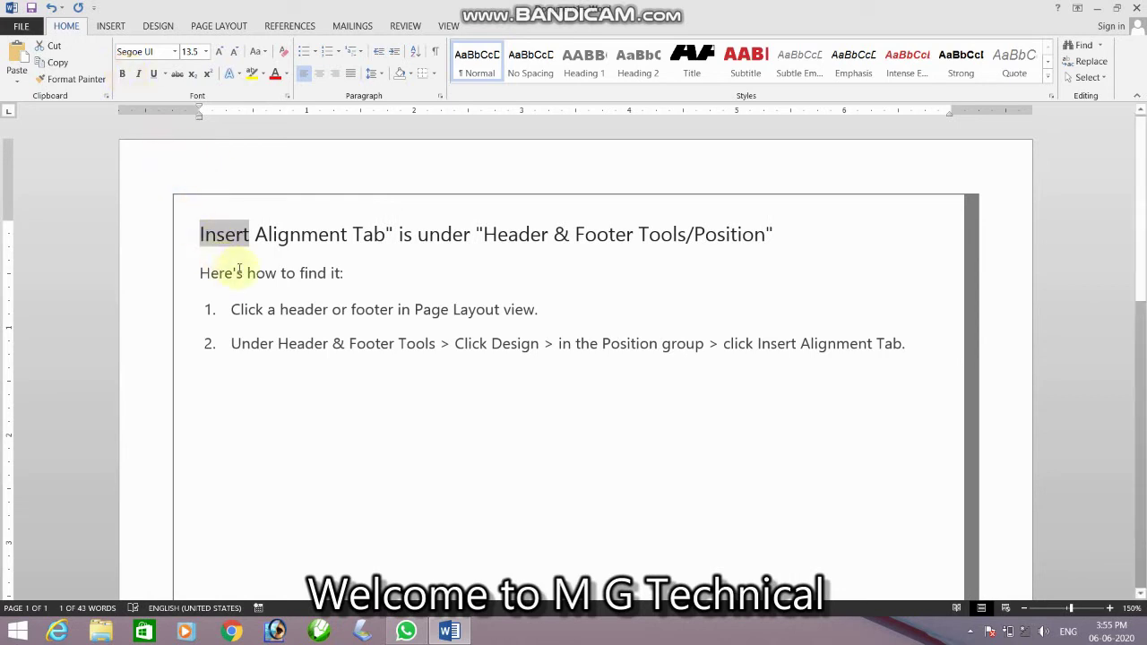
{"action": "key", "text": "ctrl+b"}
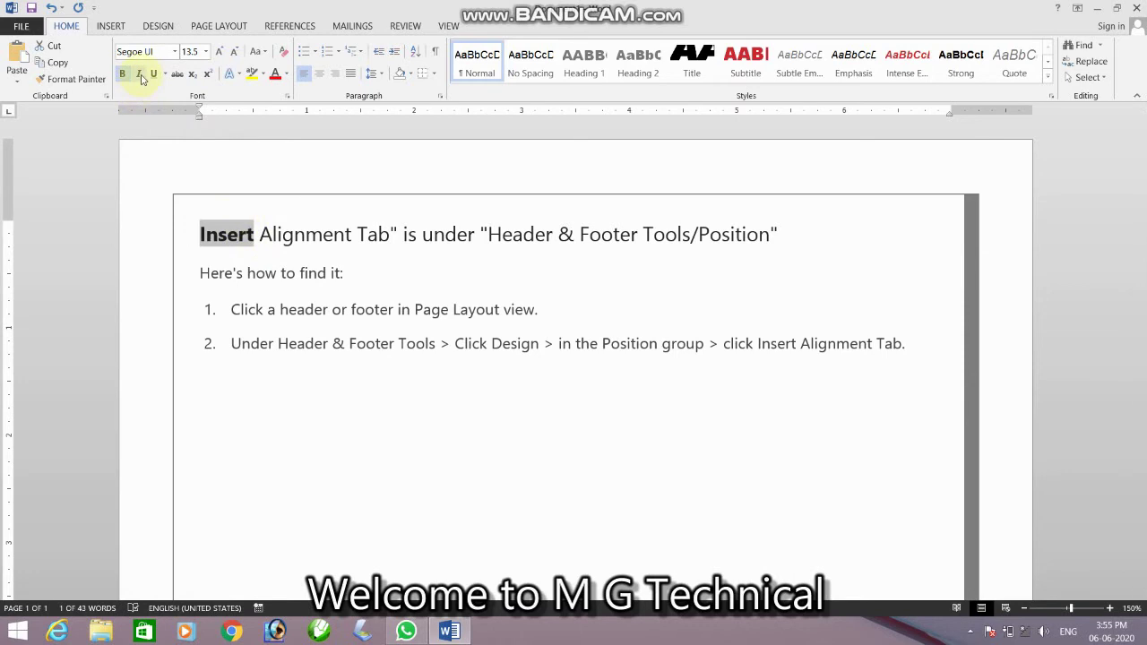
Make 'Insert' italic and give it an underline style from the Underline list.
{"action": "left_click", "coordinate": [141, 78]}
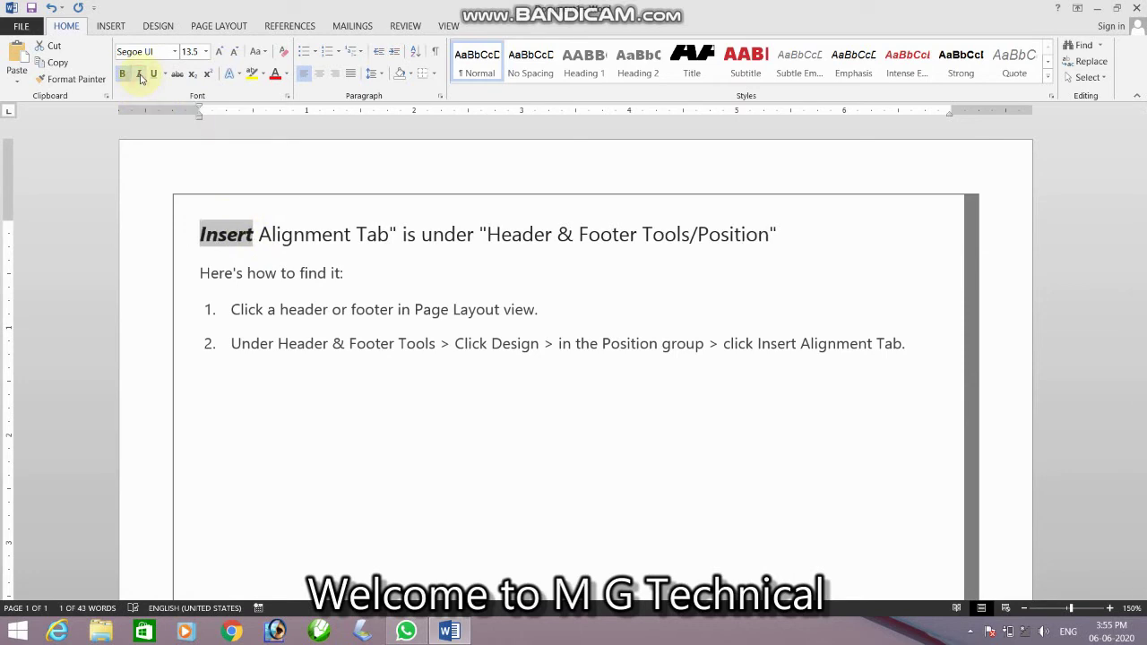
{"action": "left_click", "coordinate": [141, 78]}
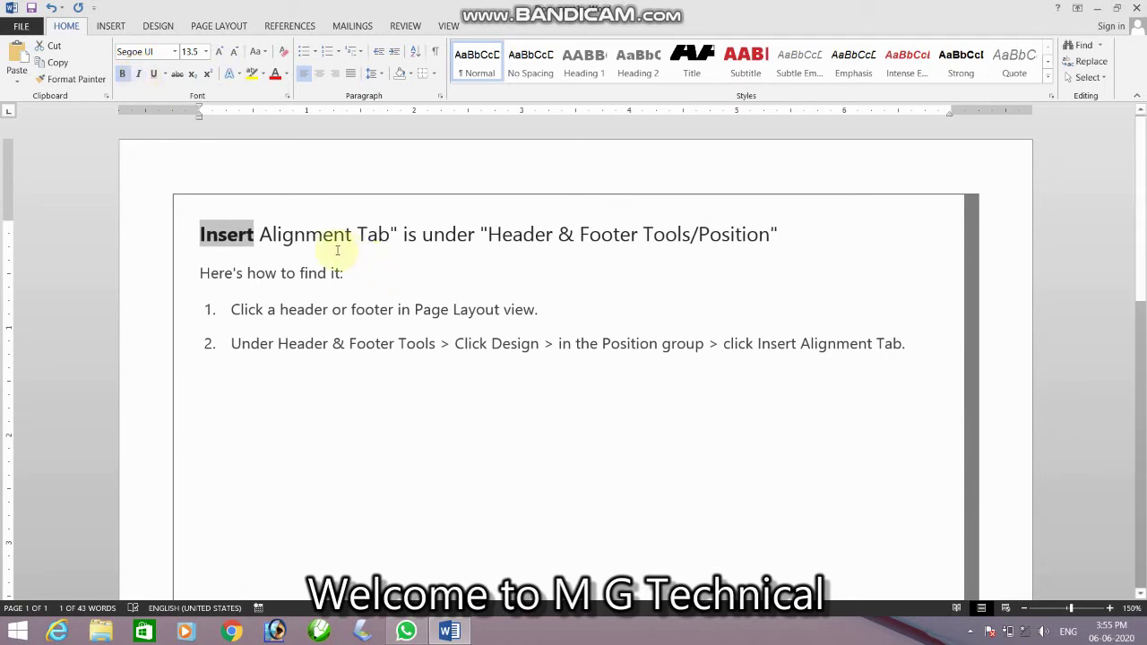
{"action": "left_click", "coordinate": [140, 76]}
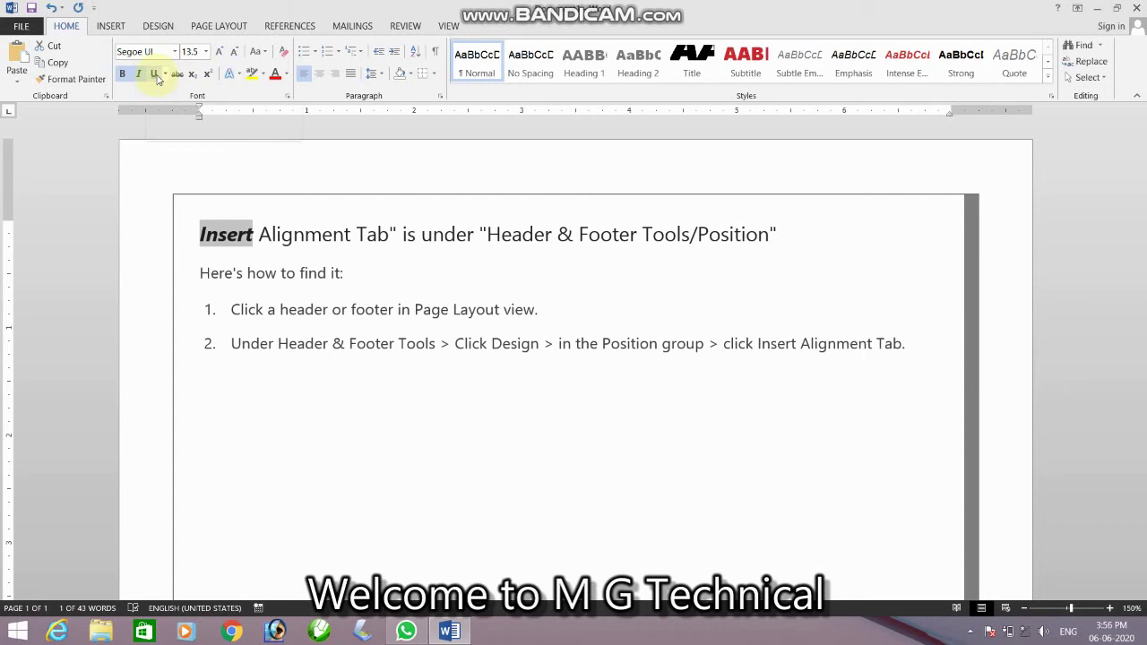
{"action": "left_click", "coordinate": [156, 75]}
{"action": "left_click", "coordinate": [156, 75]}
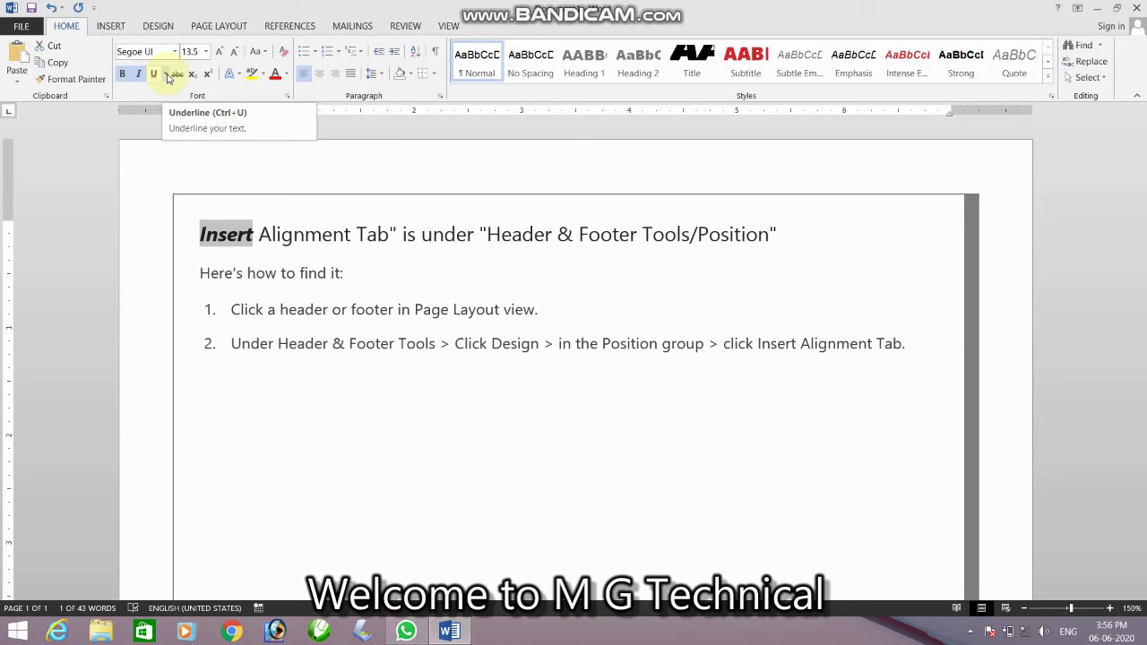
{"action": "left_click", "coordinate": [166, 75]}
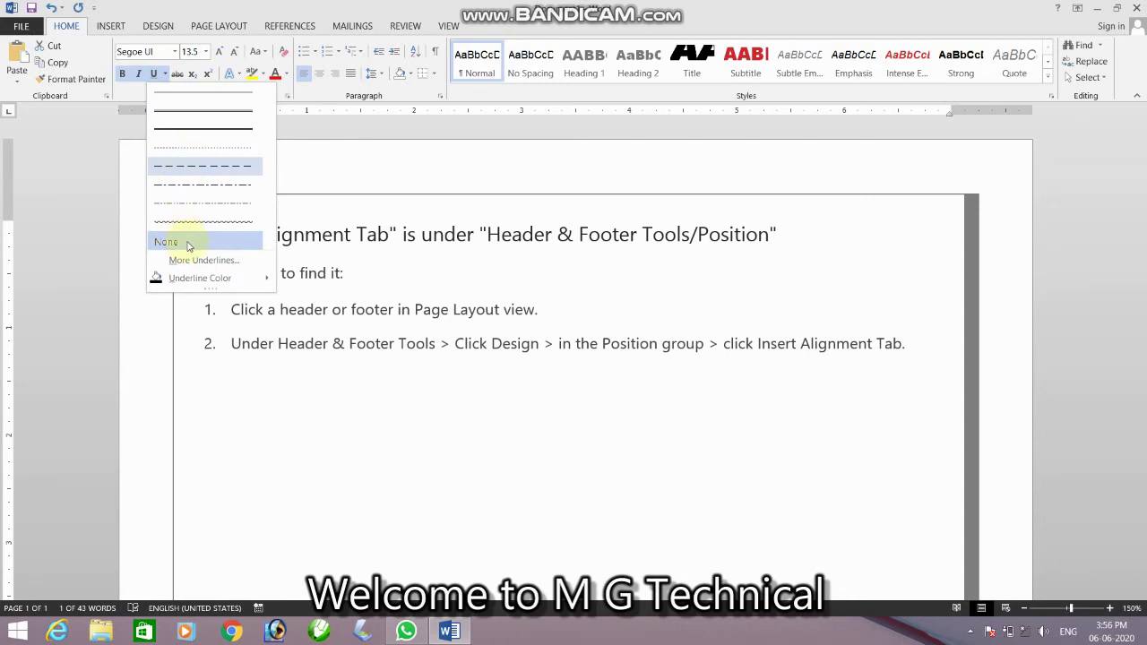
{"action": "left_click", "coordinate": [220, 116]}
{"action": "left_click", "coordinate": [283, 256]}
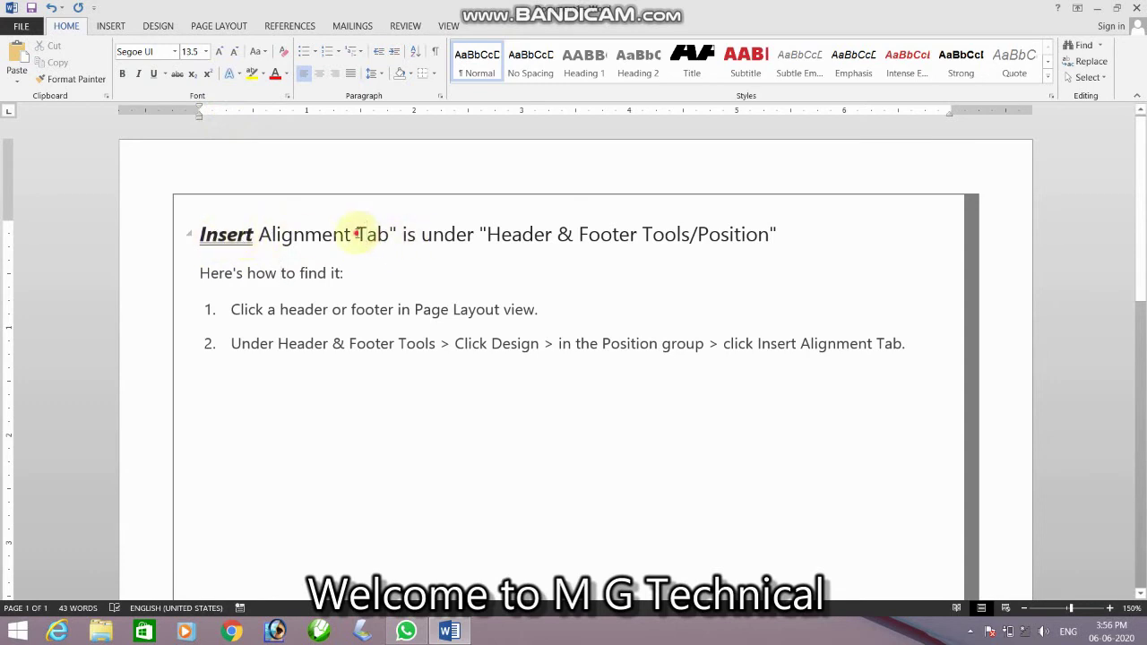
Colour the heading word 'Tab' red.
{"action": "left_click_drag", "start_coordinate": [357, 234], "coordinate": [387, 232]}
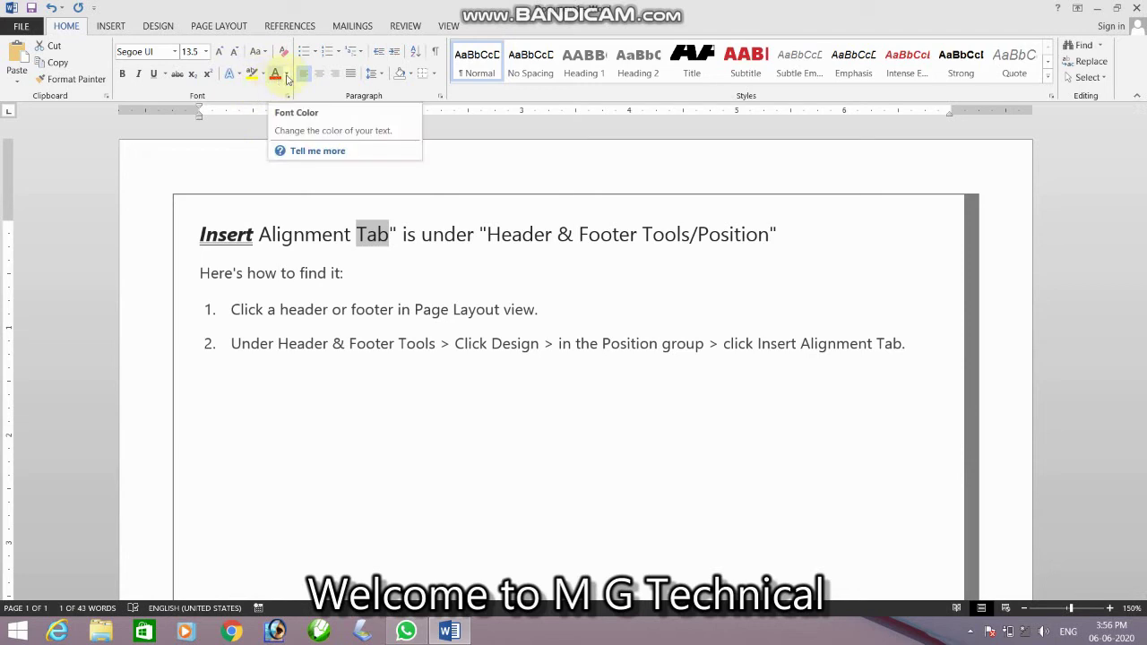
{"action": "left_click", "coordinate": [288, 77]}
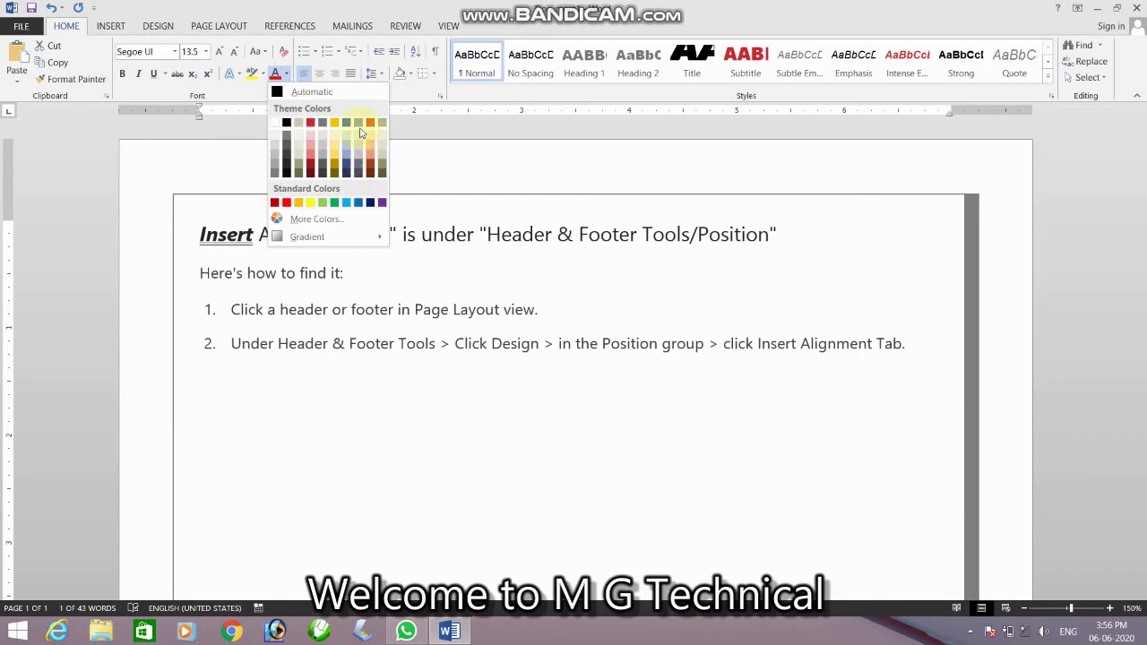
{"action": "left_click", "coordinate": [310, 123]}
{"action": "left_click", "coordinate": [435, 162]}
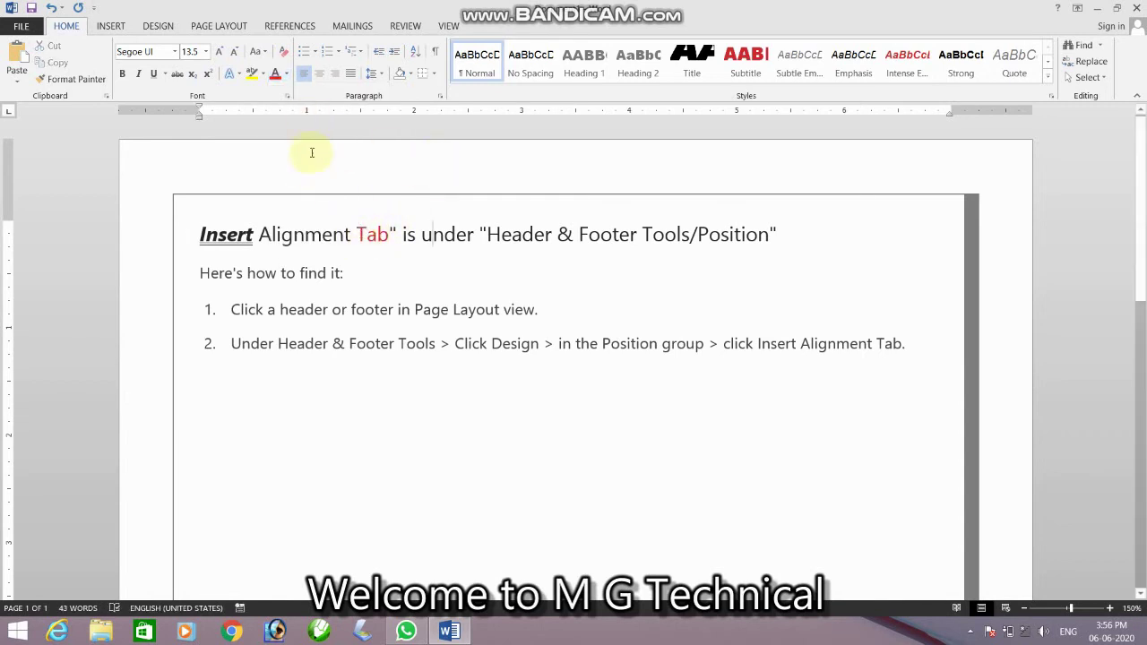
Give 'Tab' a yellow text highlight.
{"action": "double_click", "coordinate": [363, 234]}
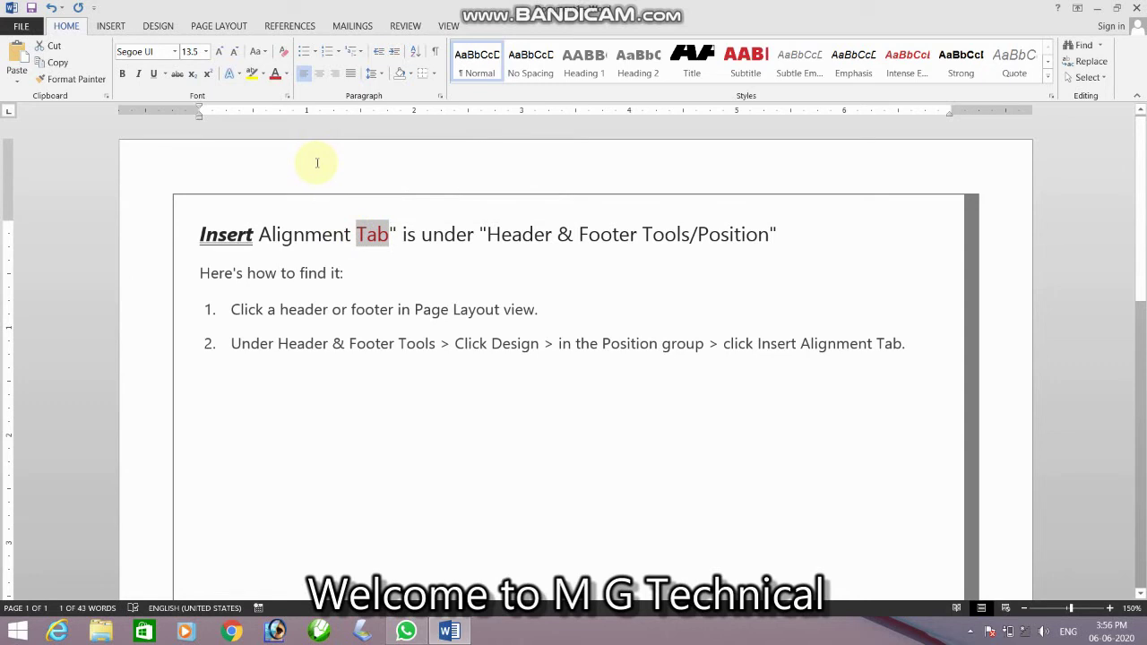
{"action": "left_click", "coordinate": [260, 75]}
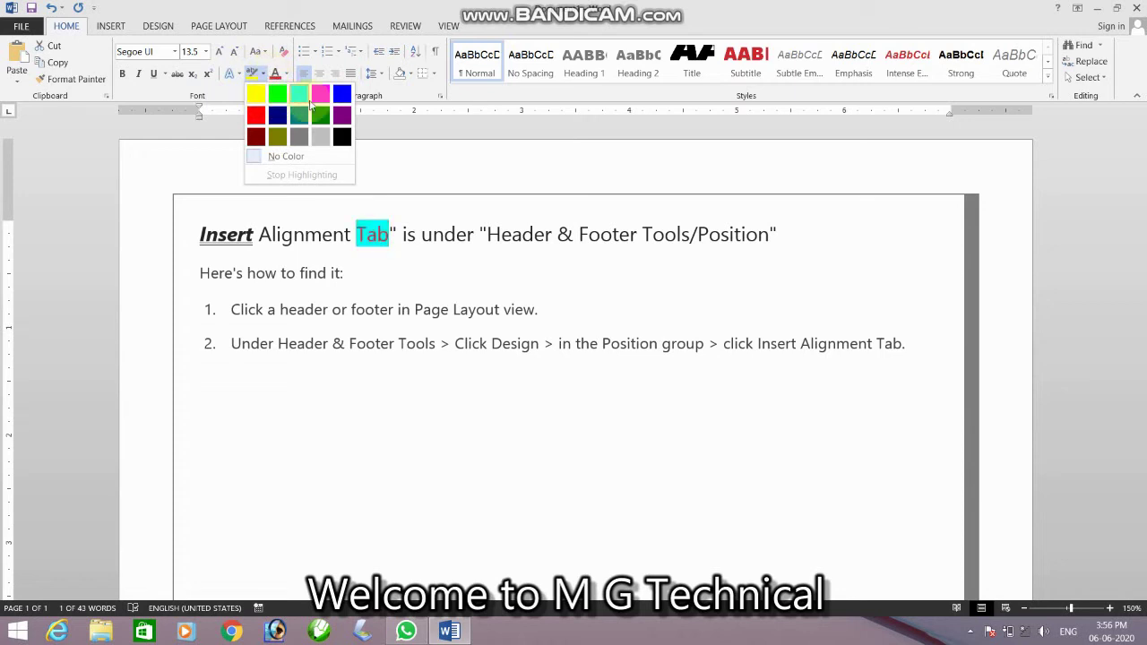
{"action": "left_click", "coordinate": [255, 93]}
{"action": "left_click", "coordinate": [475, 309]}
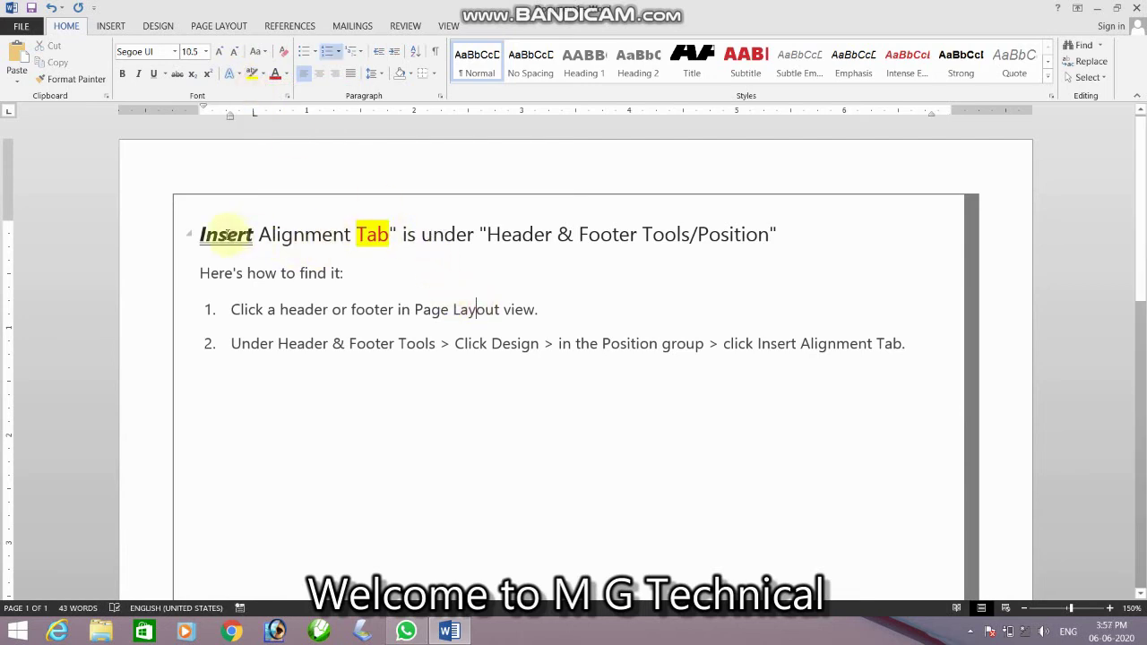
{"action": "left_click", "coordinate": [192, 235]}
{"action": "left_click_drag", "start_coordinate": [201, 234], "coordinate": [864, 224]}
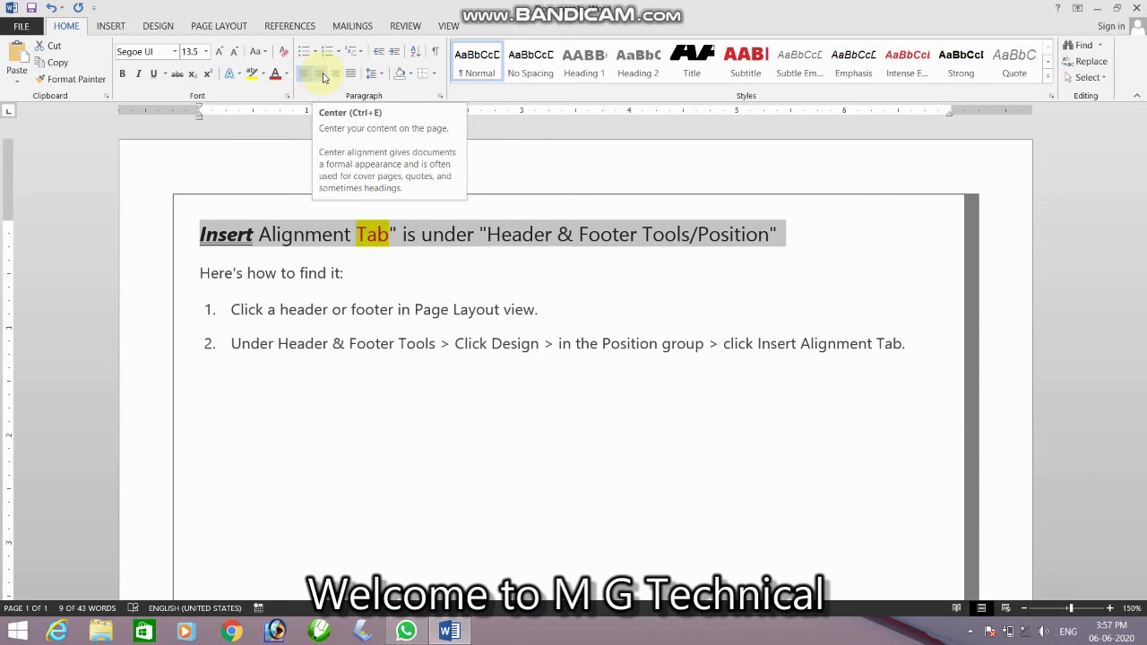
{"action": "left_click", "coordinate": [324, 78]}
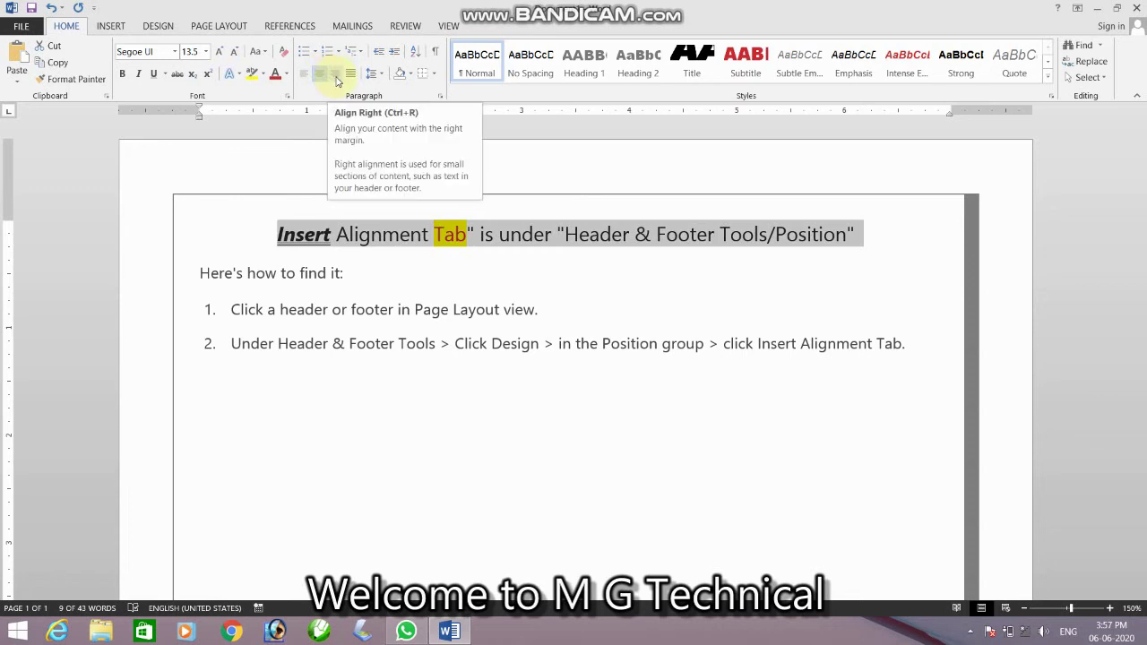
{"action": "left_click", "coordinate": [337, 76]}
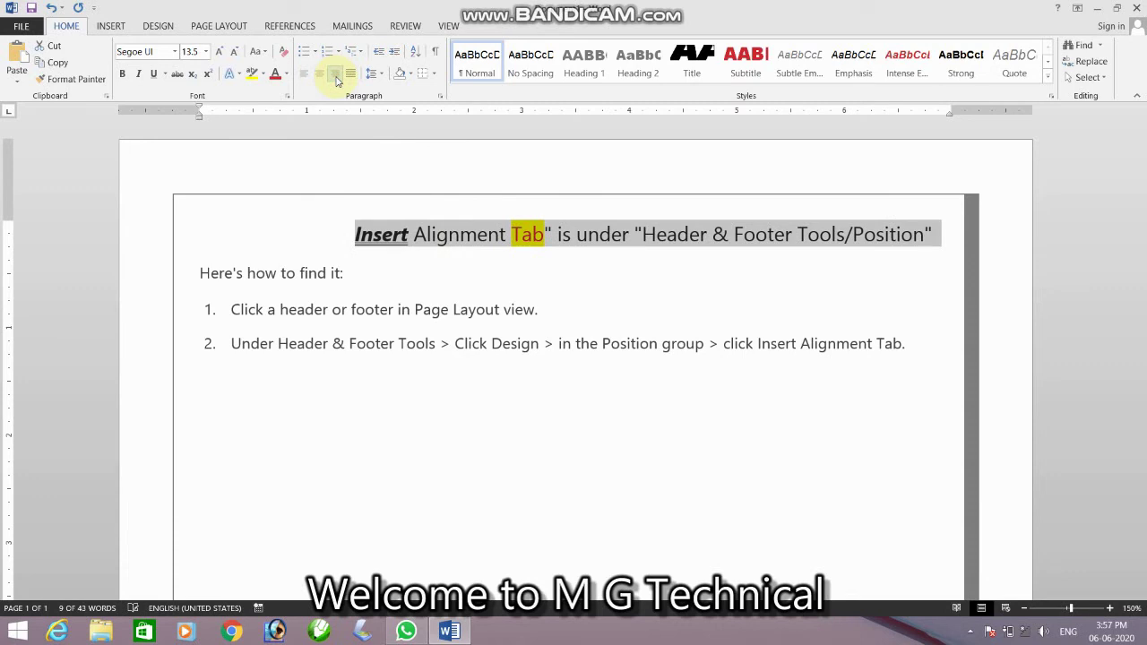
{"action": "left_click", "coordinate": [338, 80]}
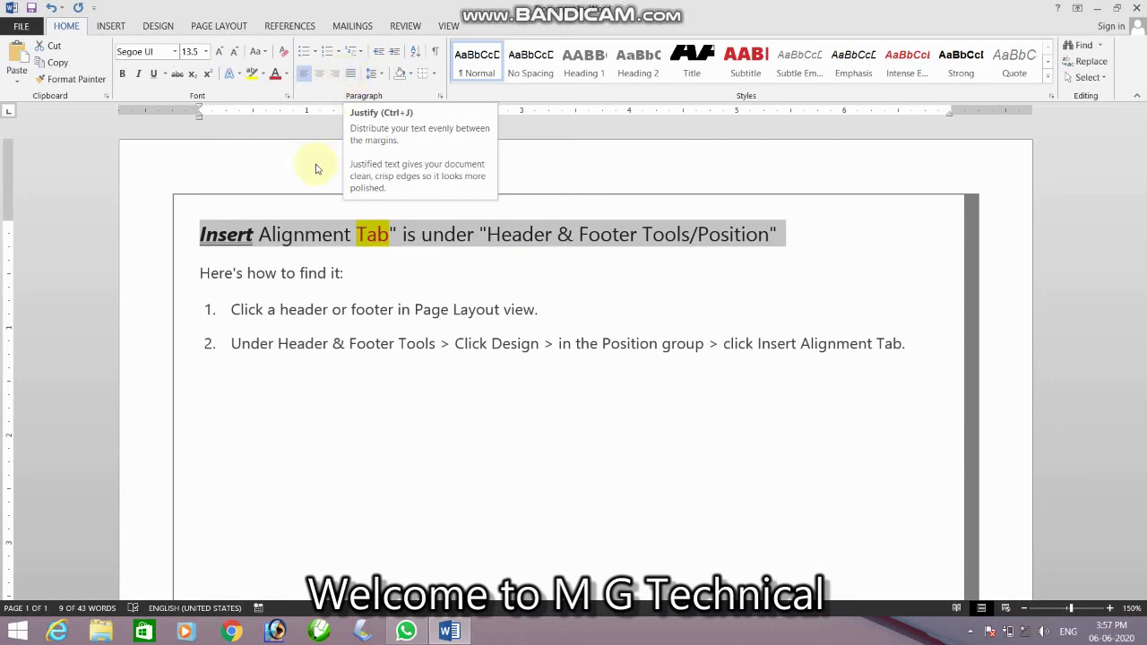
{"action": "left_click", "coordinate": [255, 215]}
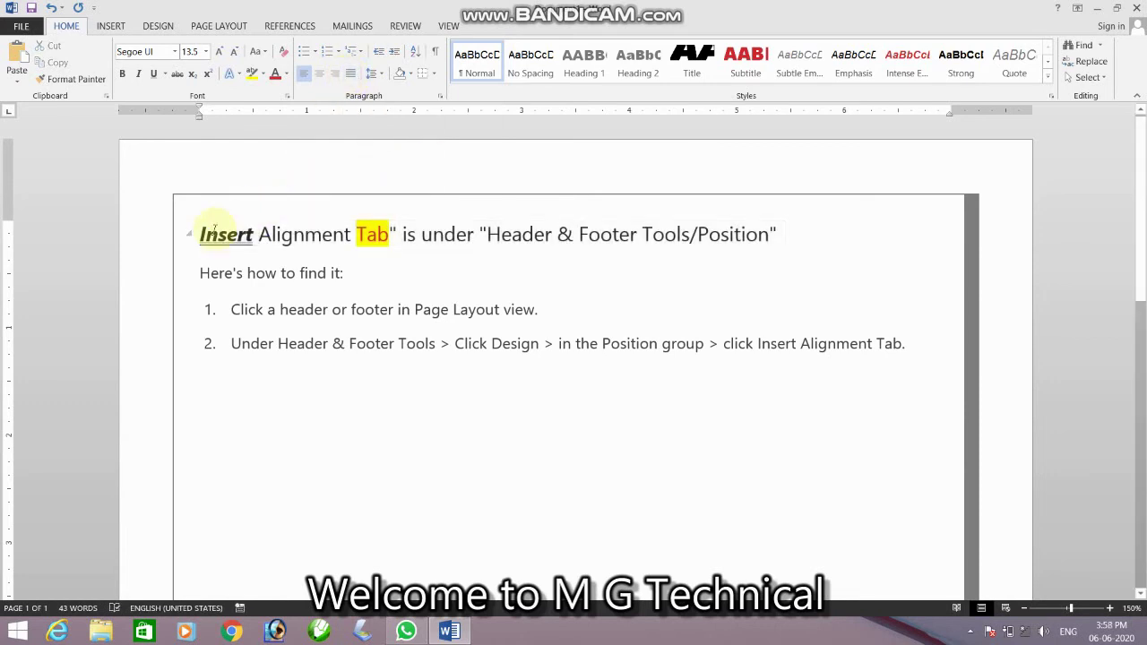
Paste 'Position group > click Insert Alignment' repeatedly after 'Tab.' in list item 2.
{"action": "left_click_drag", "start_coordinate": [205, 231], "coordinate": [931, 337]}
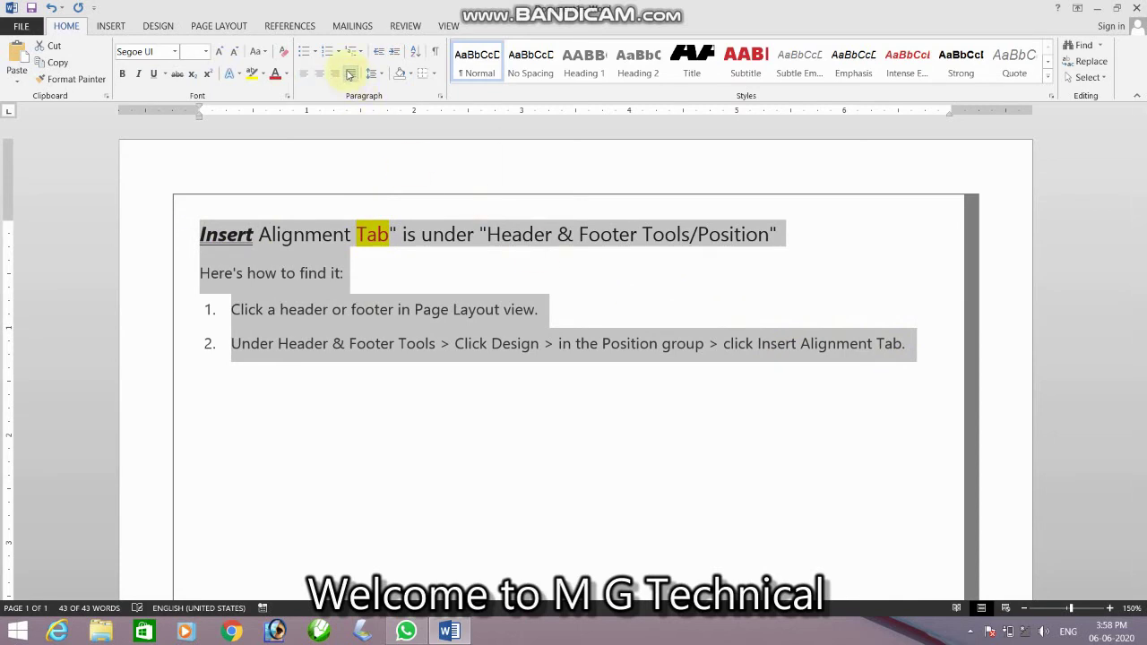
{"action": "left_click", "coordinate": [502, 374]}
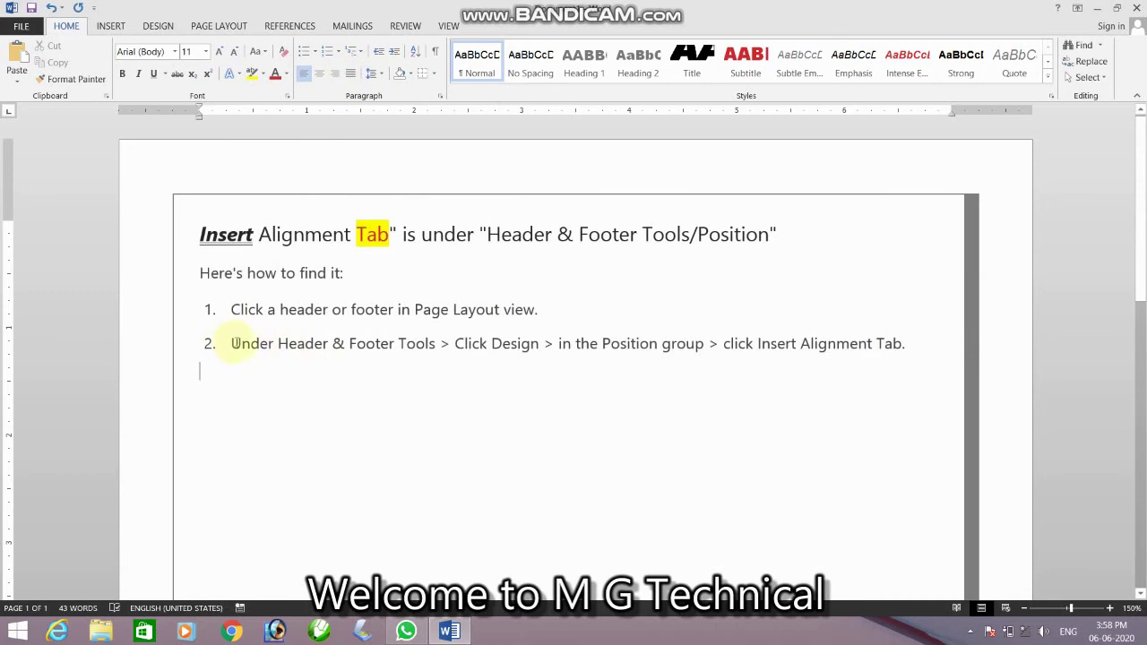
{"action": "left_click_drag", "start_coordinate": [233, 343], "coordinate": [491, 344]}
{"action": "left_click", "coordinate": [891, 343]}
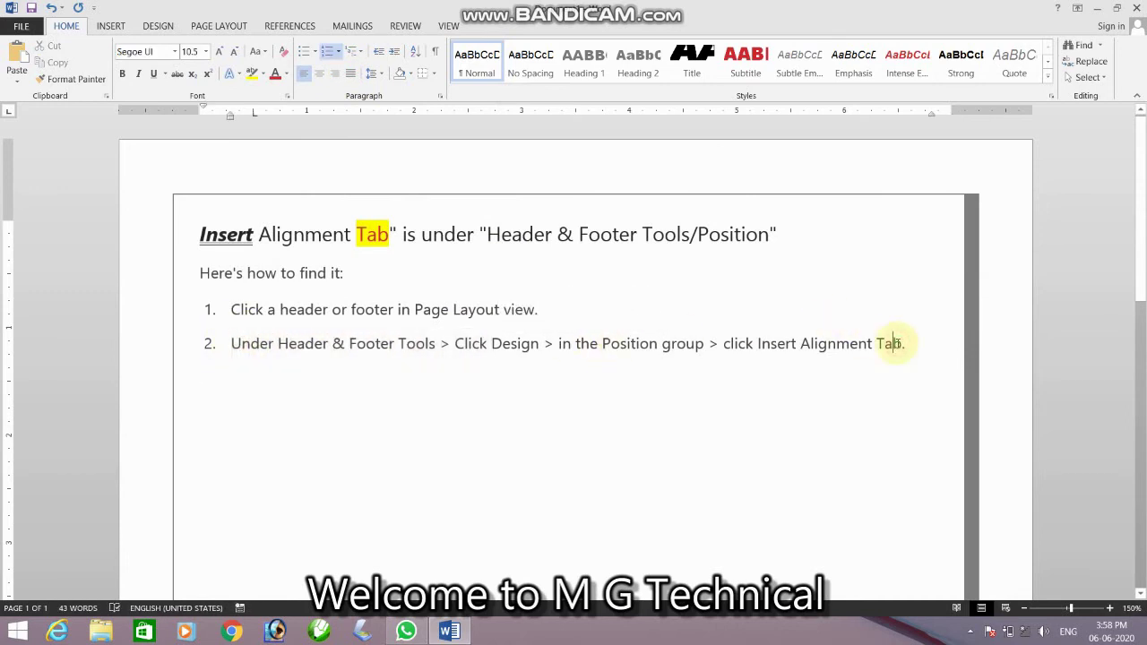
{"action": "left_click_drag", "start_coordinate": [602, 343], "coordinate": [858, 330]}
{"action": "key", "text": "ctrl+c"}
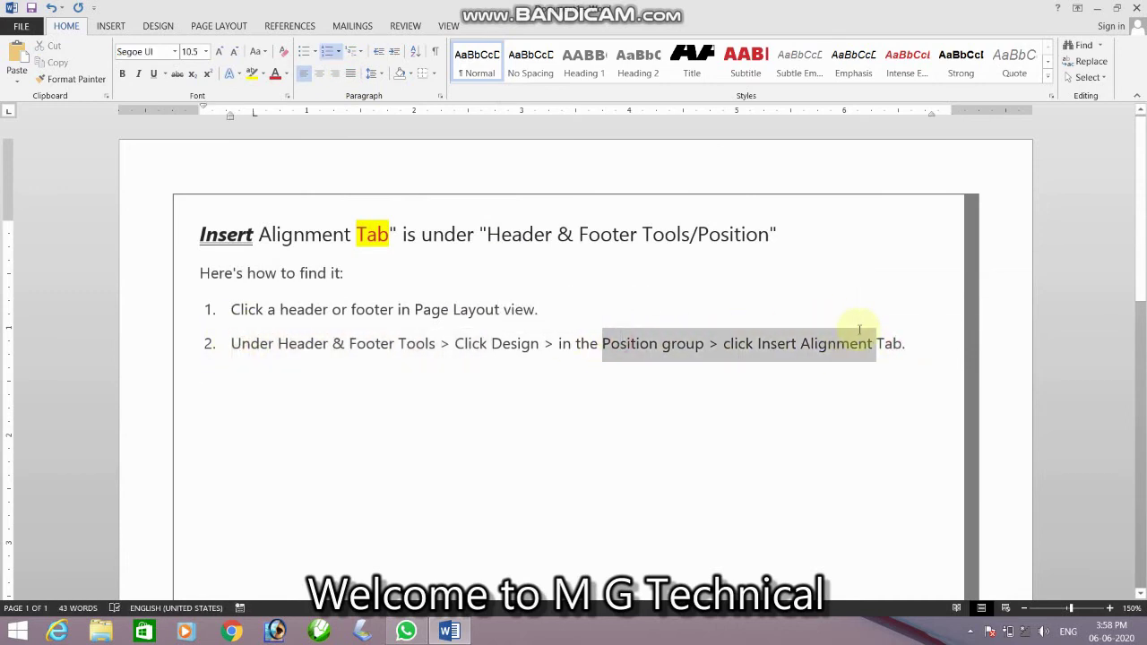
{"action": "left_click", "coordinate": [912, 347]}
{"action": "key", "text": "ctrl+v"}
{"action": "key", "text": "ctrl+v"}
{"action": "key", "text": "ctrl+v"}
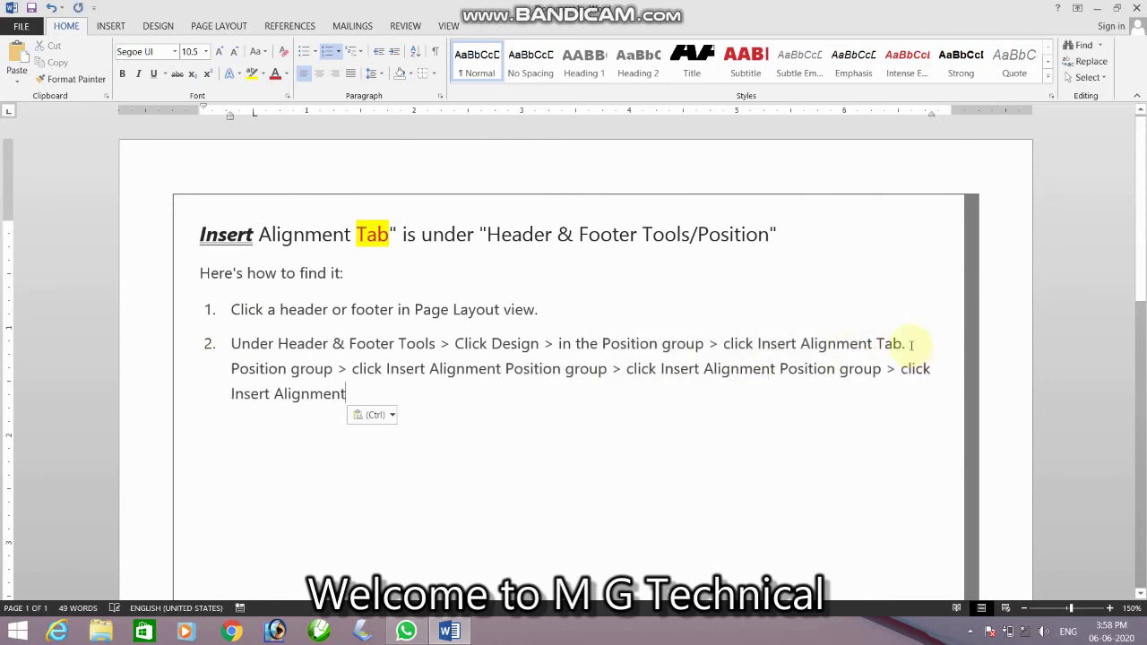
{"action": "key", "text": "ctrl+v"}
{"action": "key", "text": "ctrl+v"}
{"action": "key", "text": "ctrl+v"}
{"action": "key", "text": "ctrl+v"}
{"action": "key", "text": "ctrl+v"}
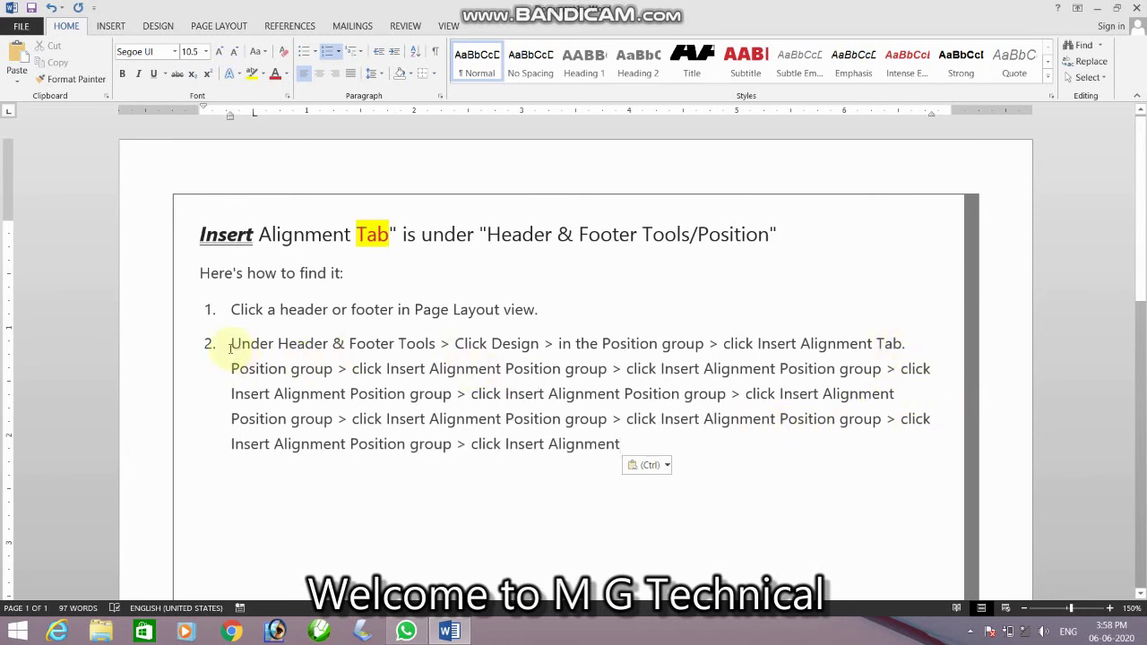
Justify list item 2 and save the document.
{"action": "left_click_drag", "start_coordinate": [232, 344], "coordinate": [845, 468]}
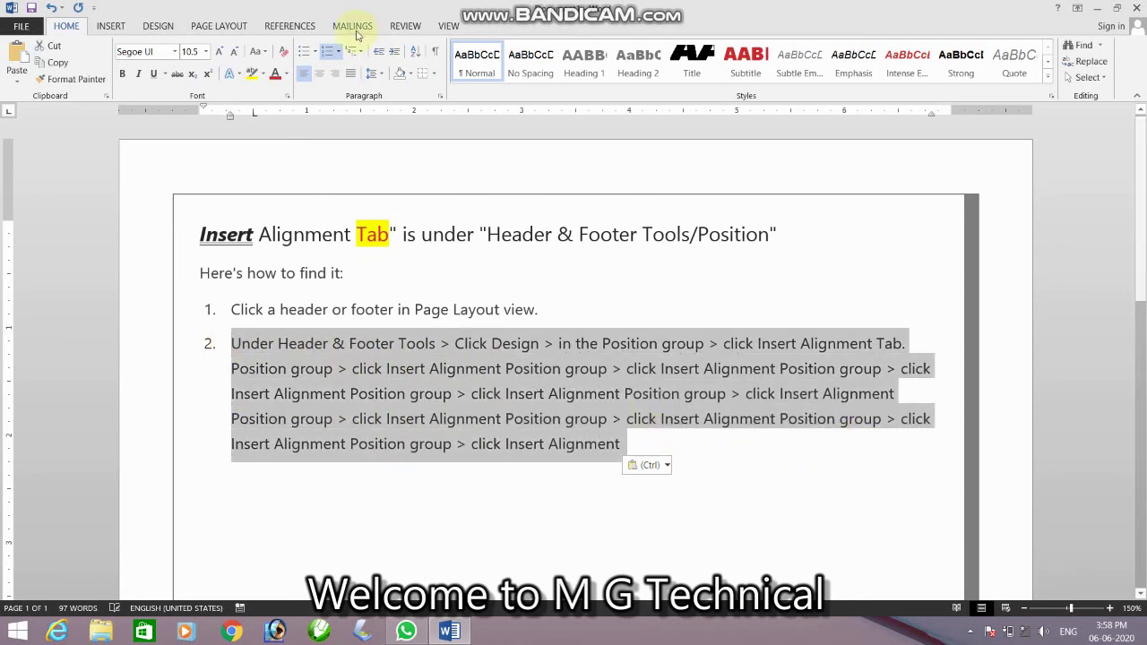
{"action": "left_click", "coordinate": [351, 75]}
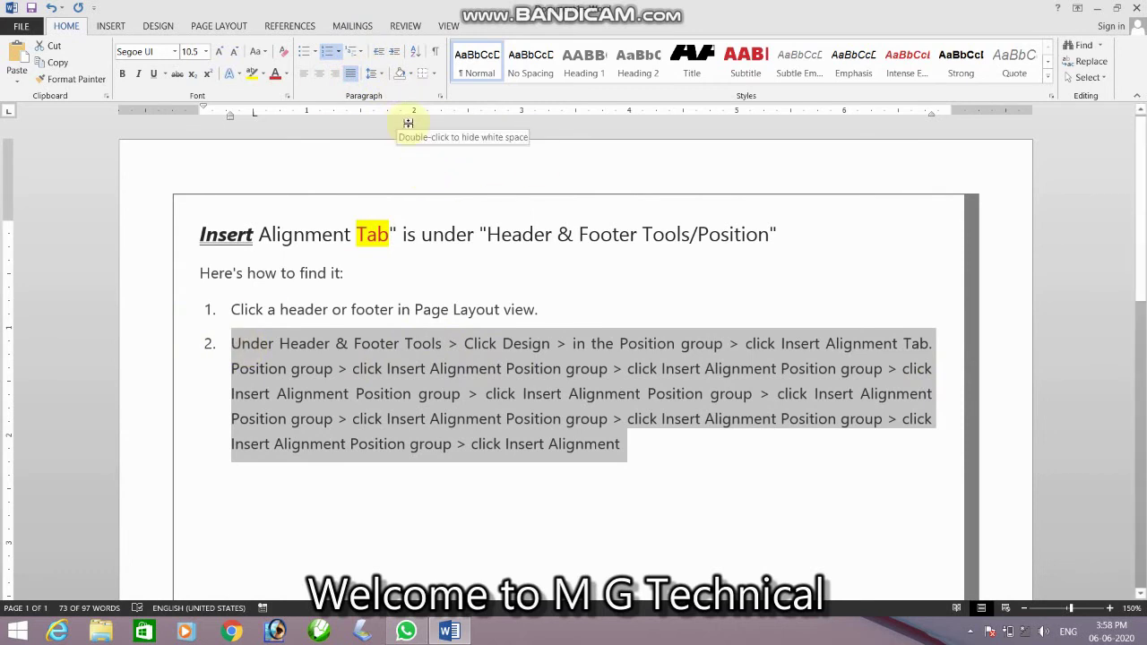
{"action": "key", "text": "ctrl+s"}
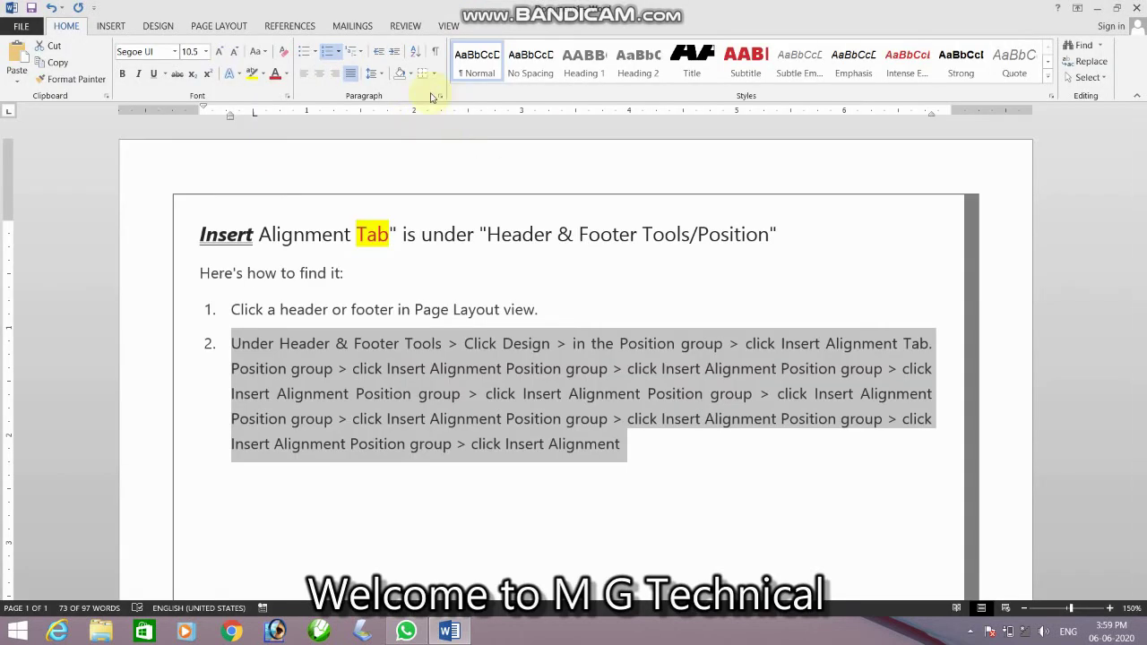
Select the heading and help text, leave line spacing unchanged, and show the Shading colours.
{"action": "left_click", "coordinate": [224, 273]}
{"action": "left_click", "coordinate": [201, 231]}
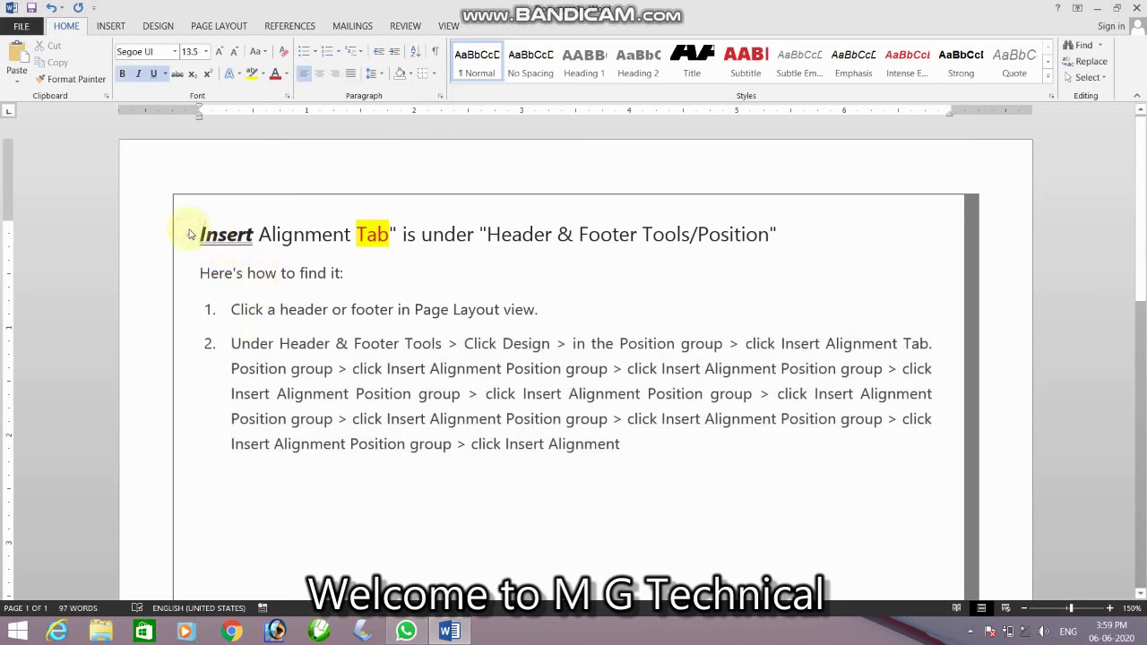
{"action": "mouse_move", "coordinate": [192, 231]}
{"action": "left_mouse_down"}
{"action": "mouse_move", "coordinate": [405, 309]}
{"action": "mouse_move", "coordinate": [600, 311]}
{"action": "mouse_move", "coordinate": [672, 481]}
{"action": "left_mouse_up"}
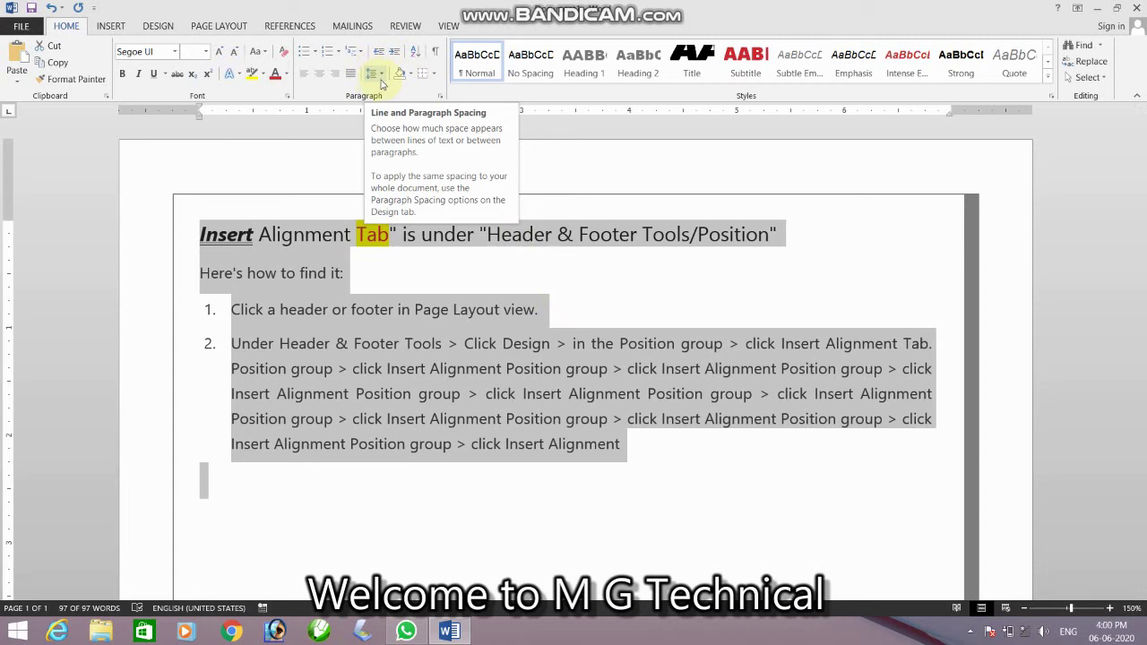
{"action": "left_click", "coordinate": [385, 82]}
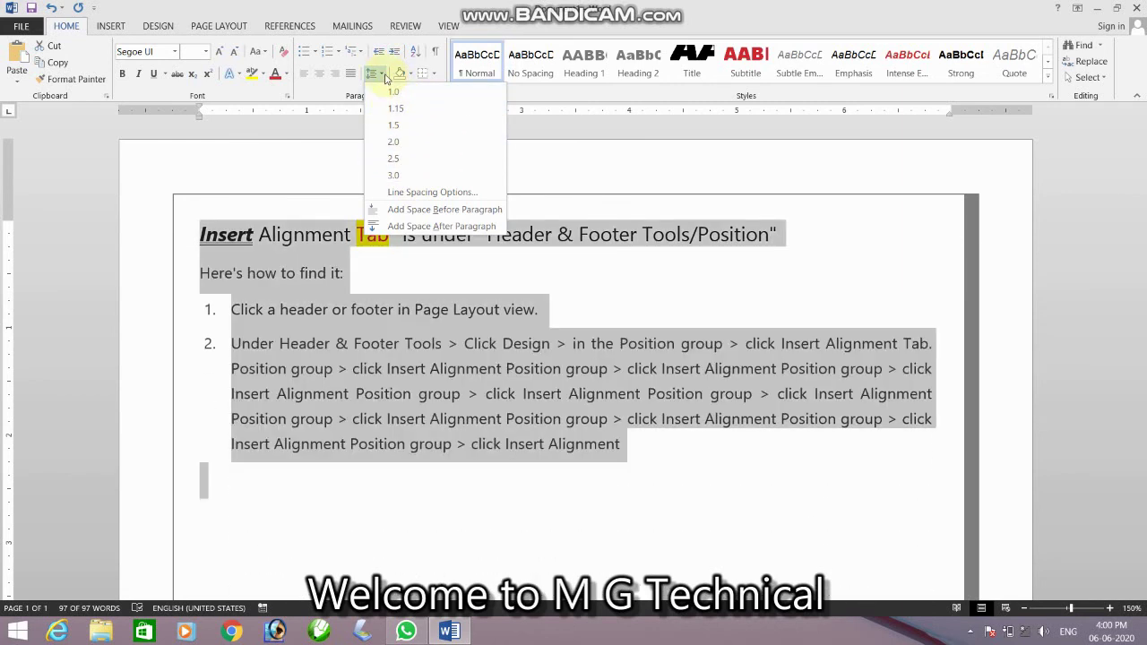
{"action": "left_click", "coordinate": [373, 74]}
{"action": "left_click", "coordinate": [410, 74]}
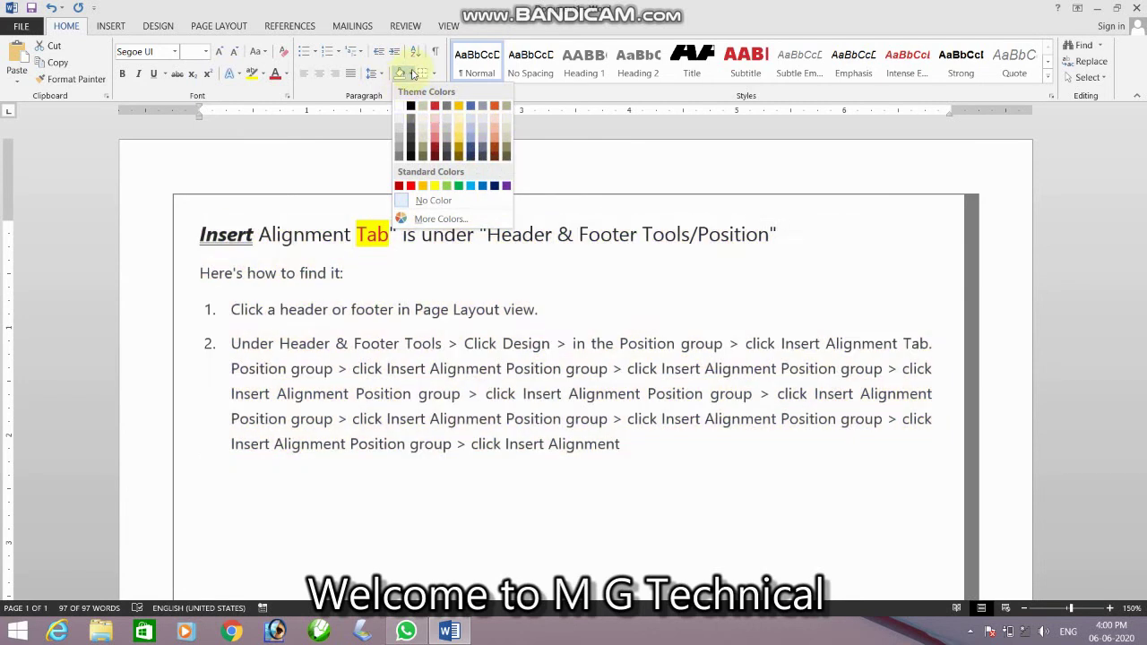
Dismiss the Shading palette and Borders list without applying any shading or border.
{"action": "left_click", "coordinate": [433, 200]}
{"action": "left_click", "coordinate": [411, 83]}
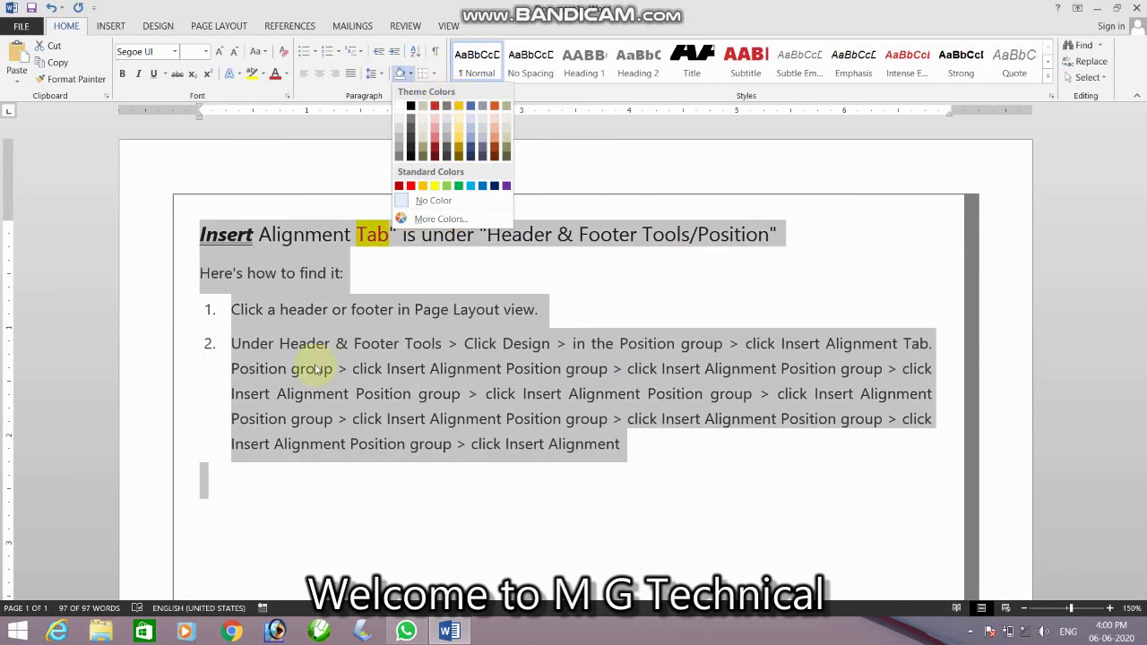
{"action": "left_click", "coordinate": [434, 75]}
{"action": "left_click", "coordinate": [434, 75]}
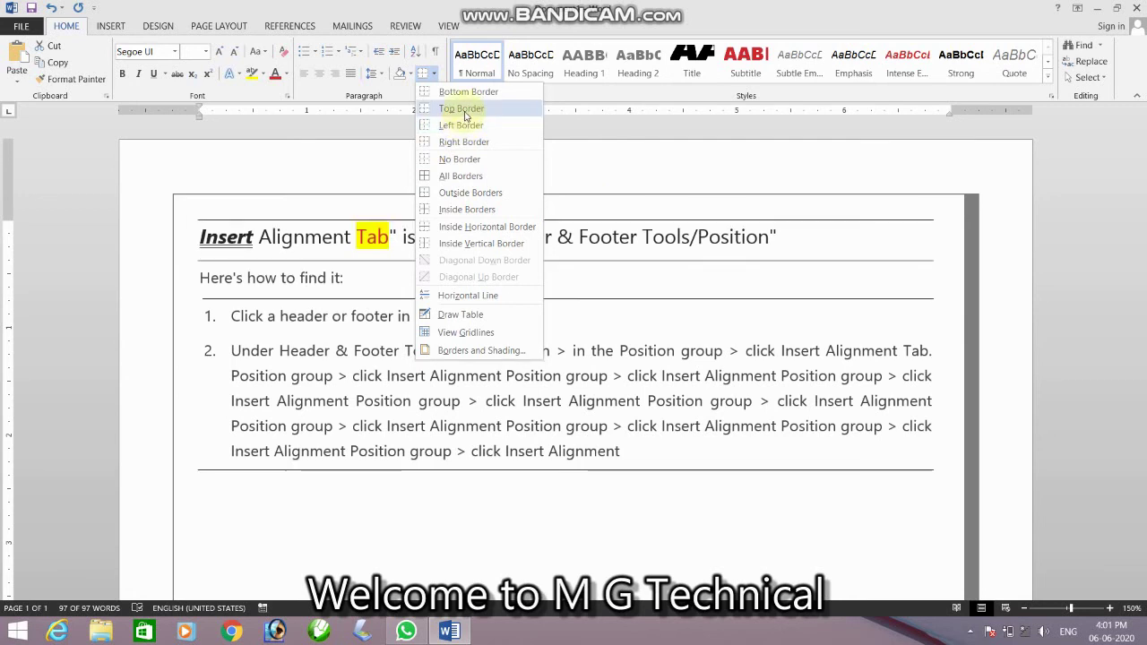
{"action": "left_click", "coordinate": [586, 148]}
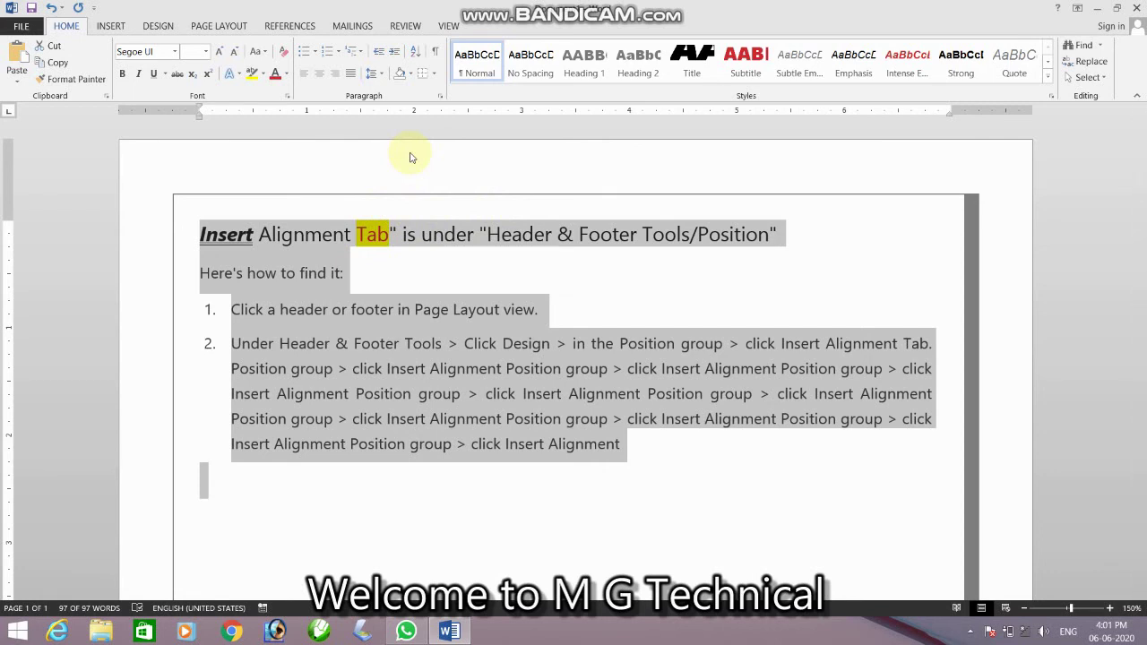
Apply strikethrough to the heading word 'under'.
{"action": "left_click", "coordinate": [457, 234]}
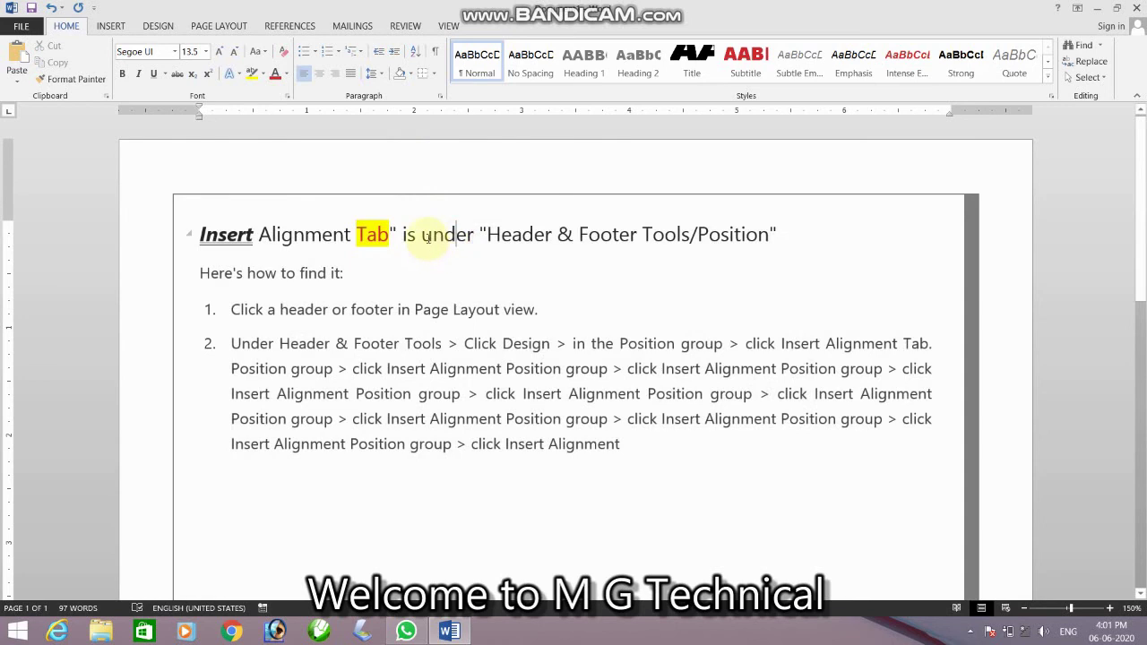
{"action": "left_click_drag", "start_coordinate": [418, 234], "coordinate": [469, 233]}
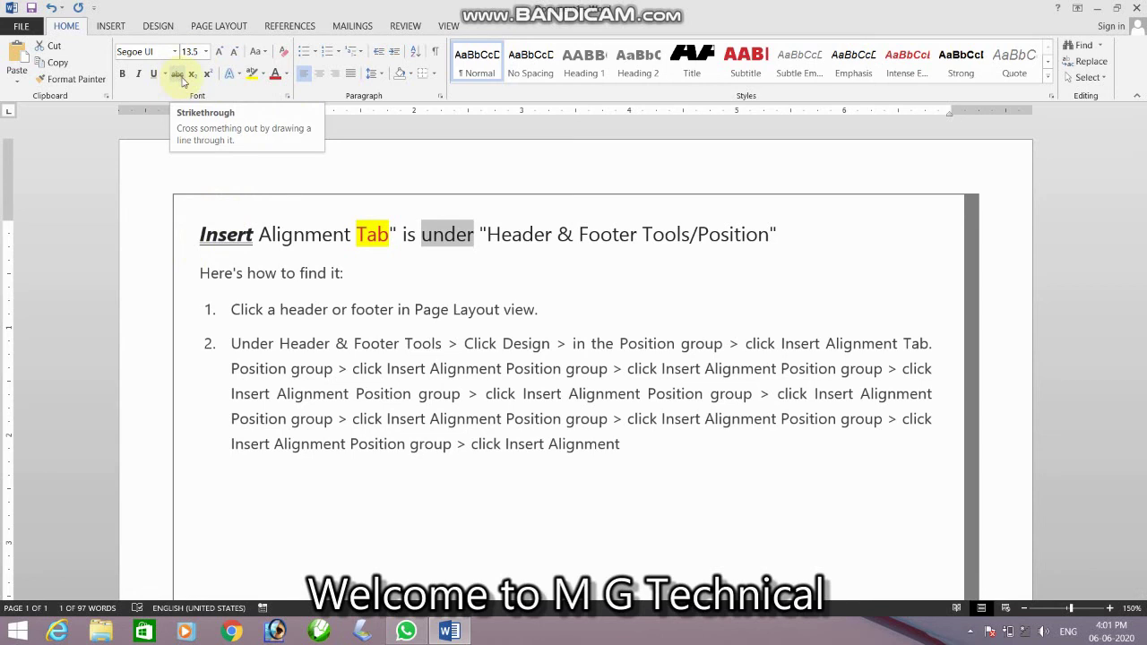
{"action": "key", "text": "ctrl+s"}
{"action": "key", "text": "Escape"}
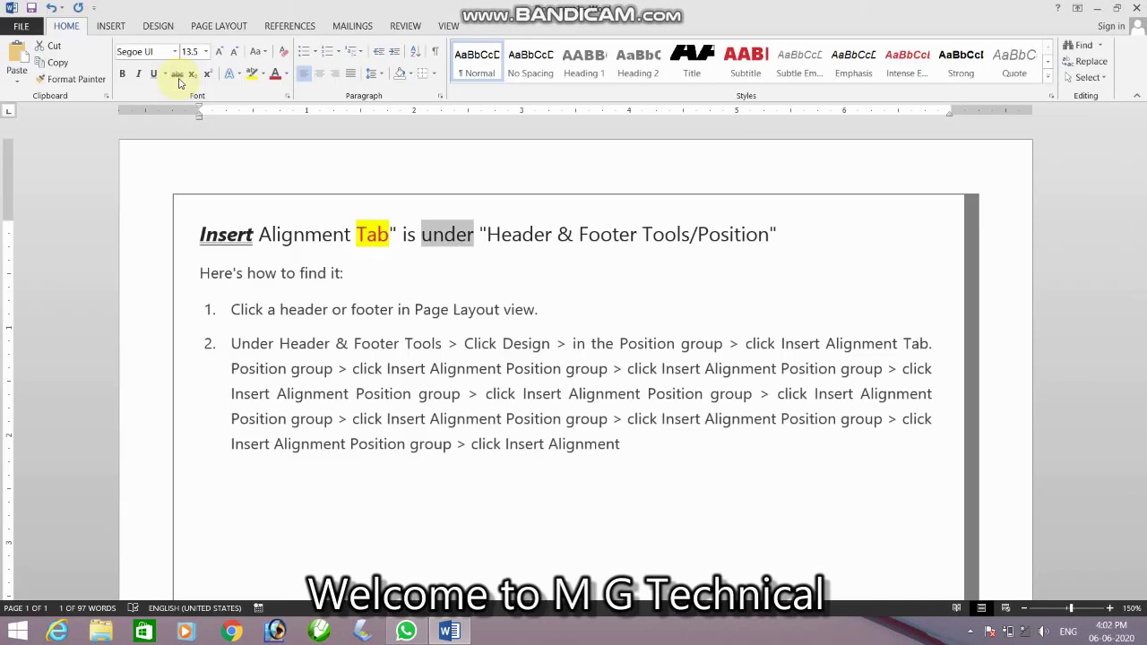
{"action": "left_click", "coordinate": [178, 75]}
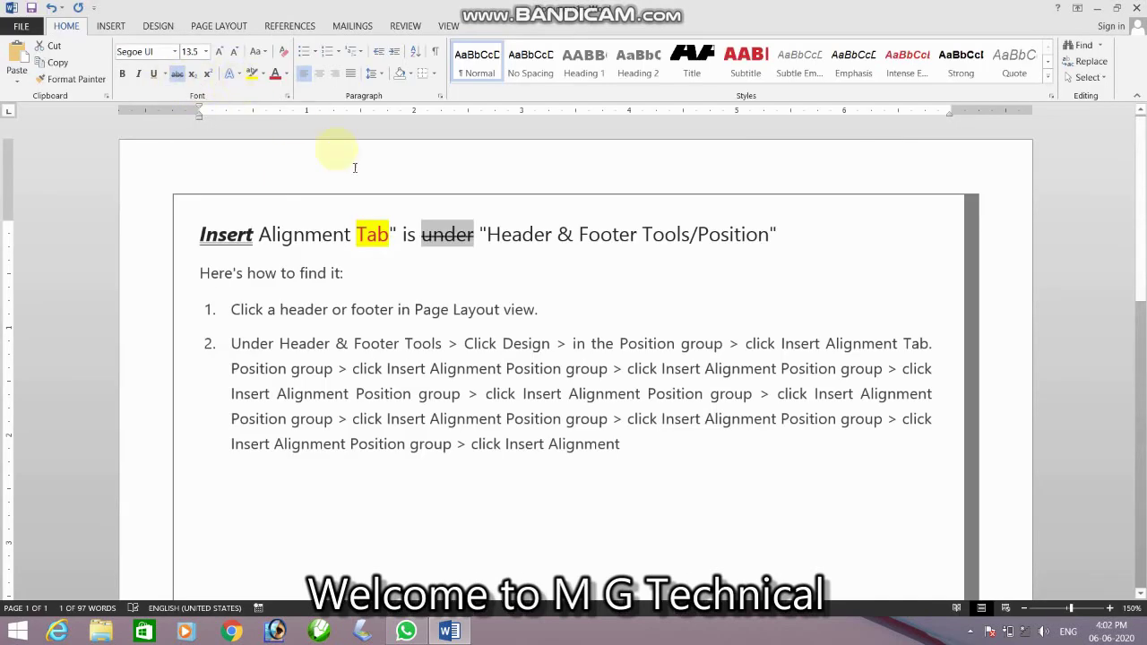
{"action": "left_click", "coordinate": [529, 271]}
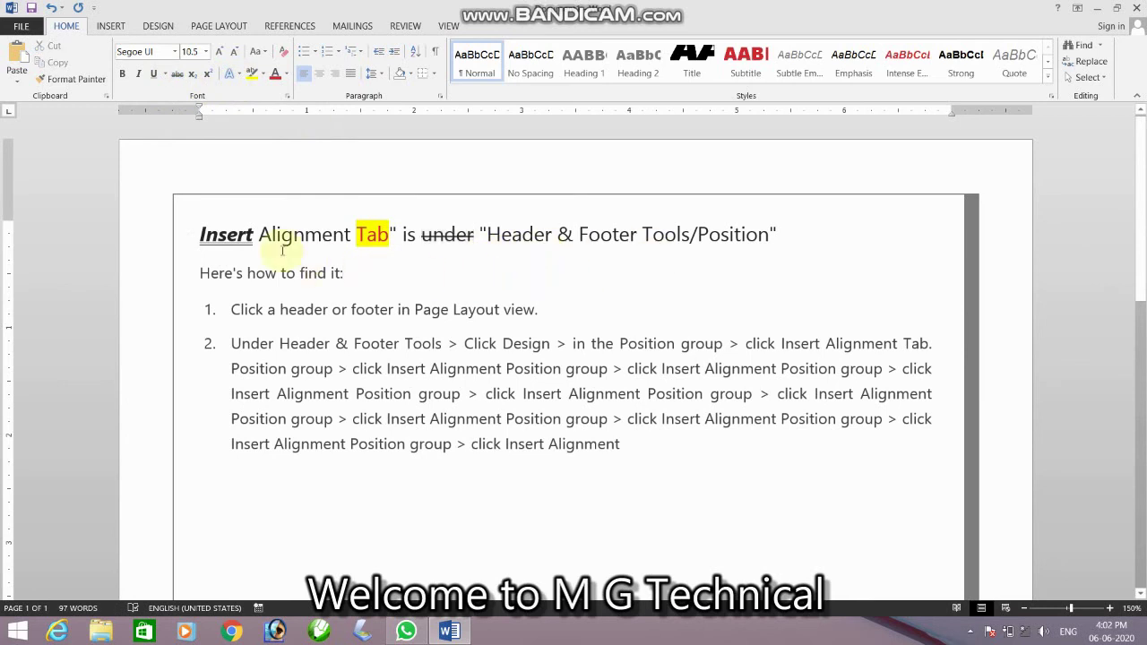
Make the last 't' of the heading word 'Insert' subscript after briefly trying superscript.
{"action": "mouse_move", "coordinate": [226, 234]}
{"action": "double_click", "coordinate": [236, 233]}
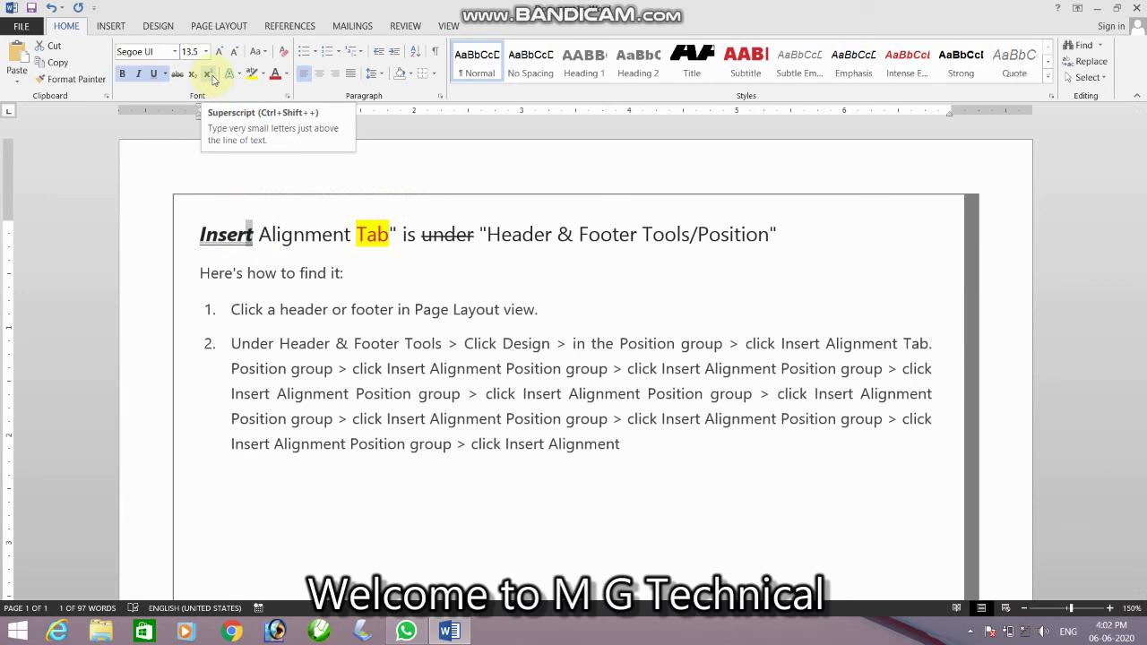
{"action": "left_click", "coordinate": [213, 80]}
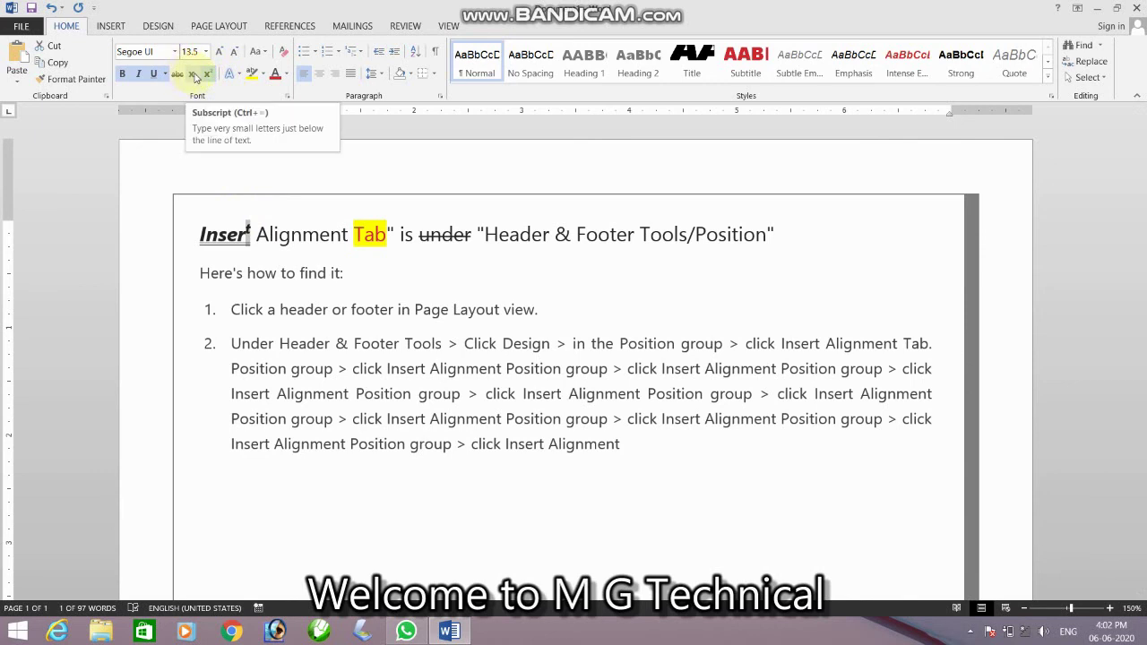
{"action": "left_click", "coordinate": [195, 77]}
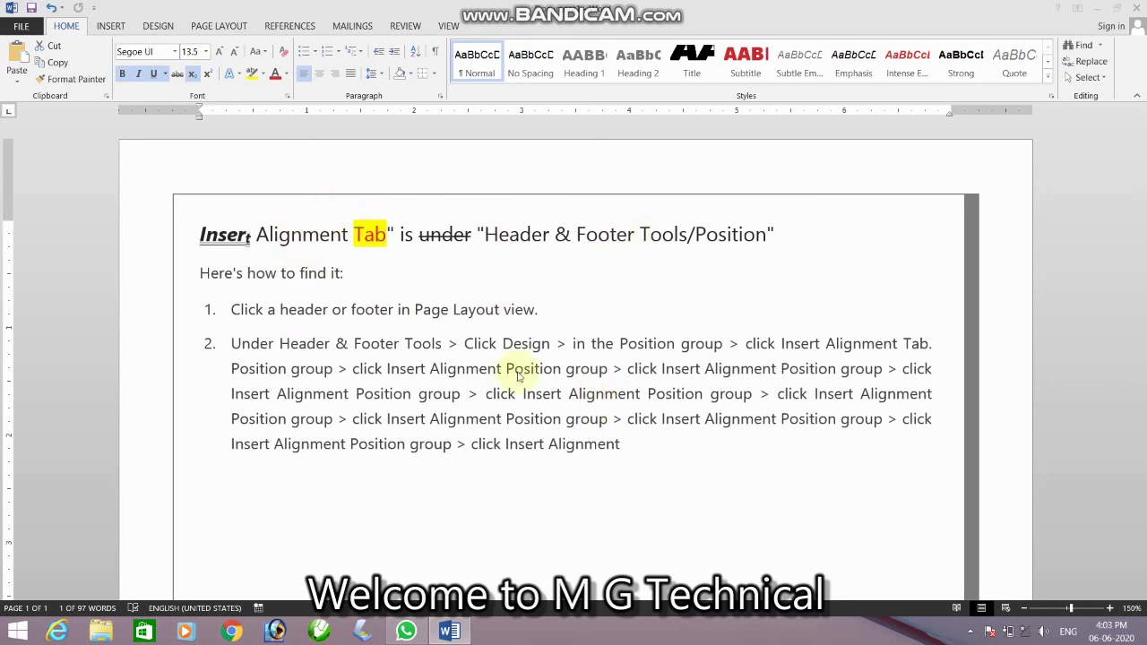
Change the first list item's word 'Click' to UPPERCASE, then to lowercase.
{"action": "left_click", "coordinate": [236, 311]}
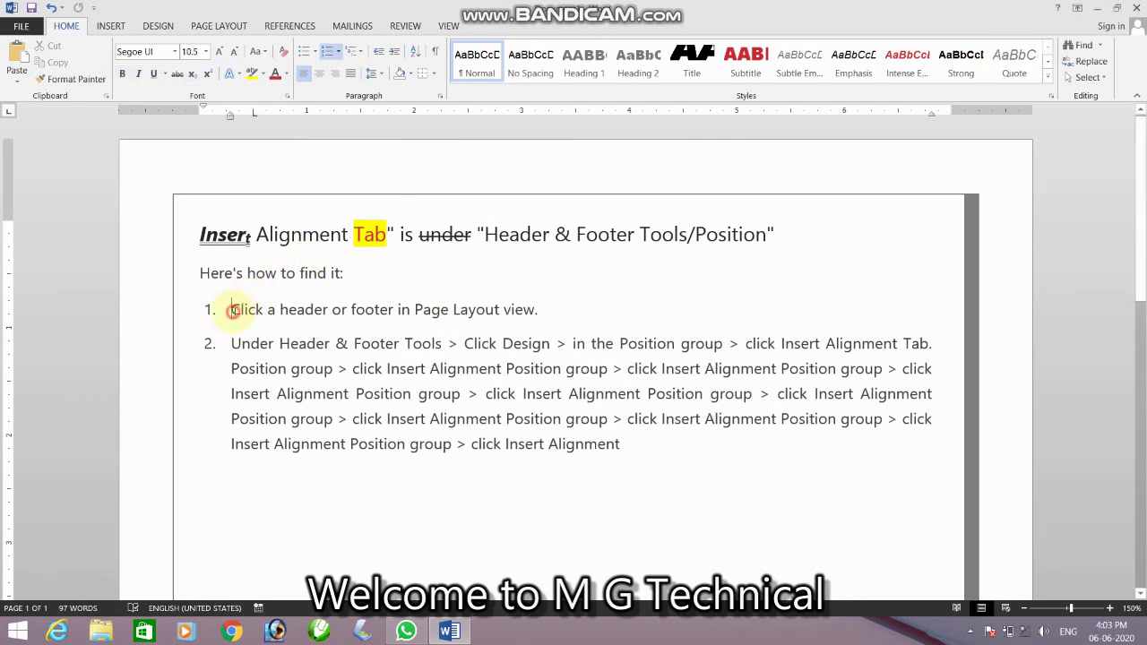
{"action": "left_click_drag", "start_coordinate": [231, 309], "coordinate": [262, 307]}
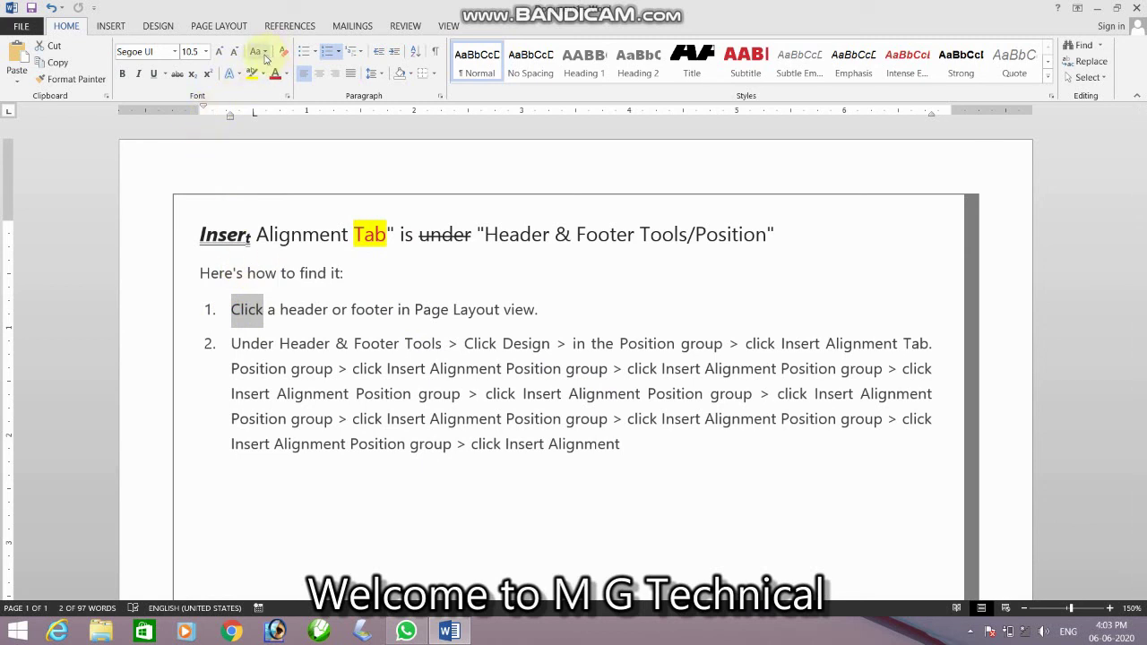
{"action": "left_click", "coordinate": [264, 55]}
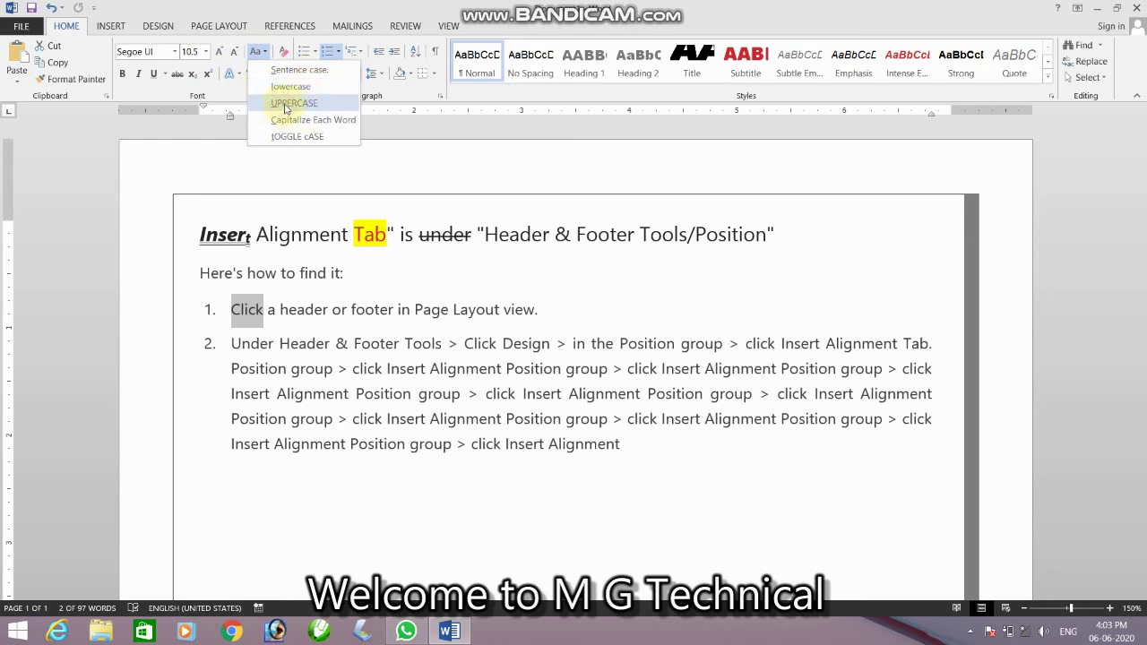
{"action": "left_click", "coordinate": [287, 104]}
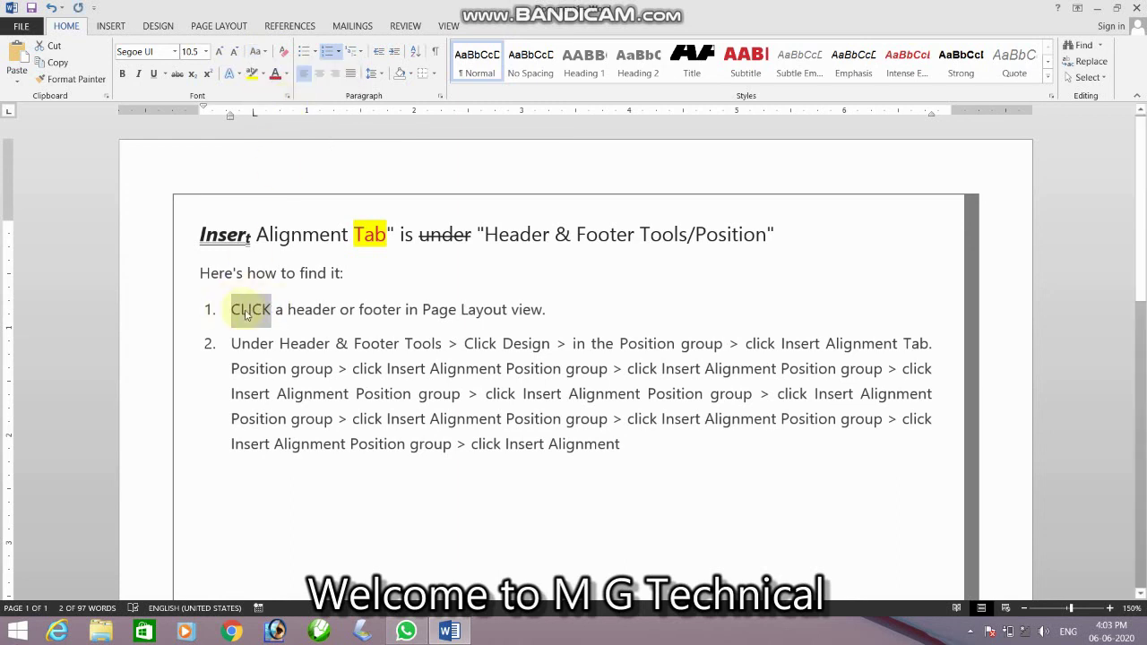
{"action": "left_click", "coordinate": [266, 56]}
{"action": "left_click", "coordinate": [275, 87]}
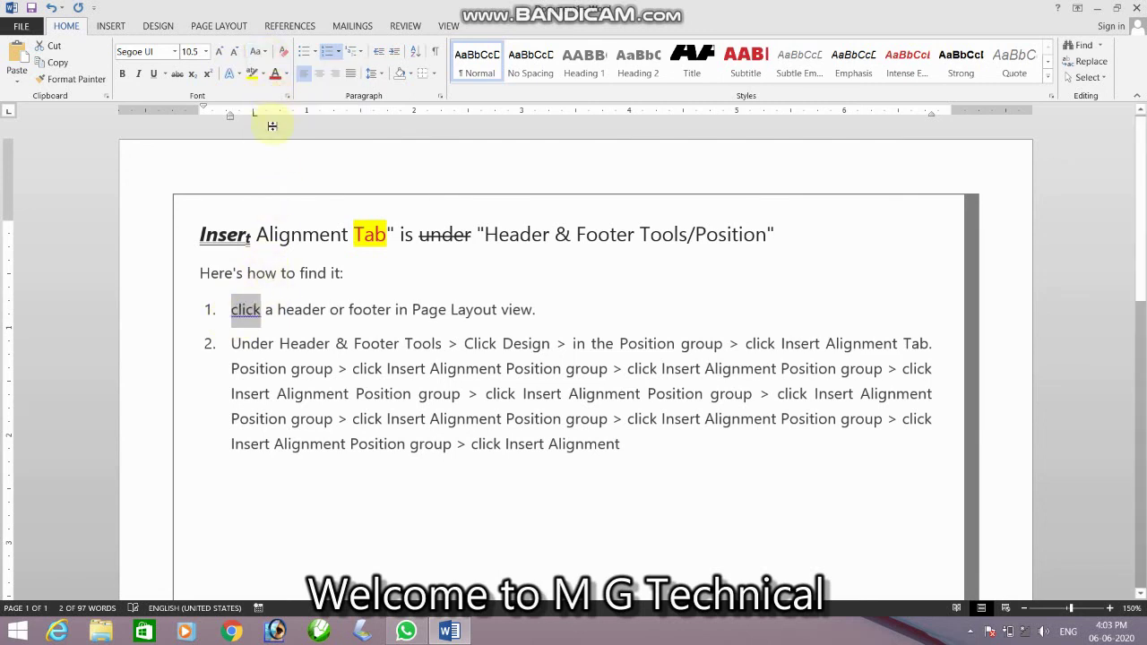
Apply Sentence case, then tOGGLE cASE so the word reads 'cLICK', and save.
{"action": "left_click", "coordinate": [258, 51]}
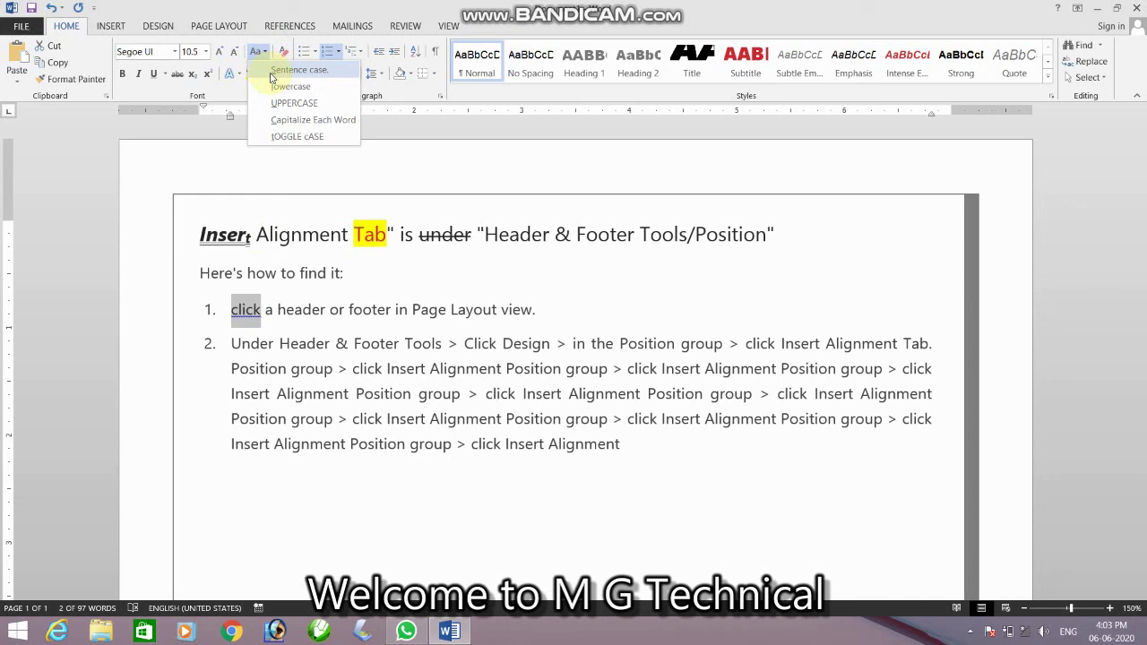
{"action": "left_click", "coordinate": [272, 75]}
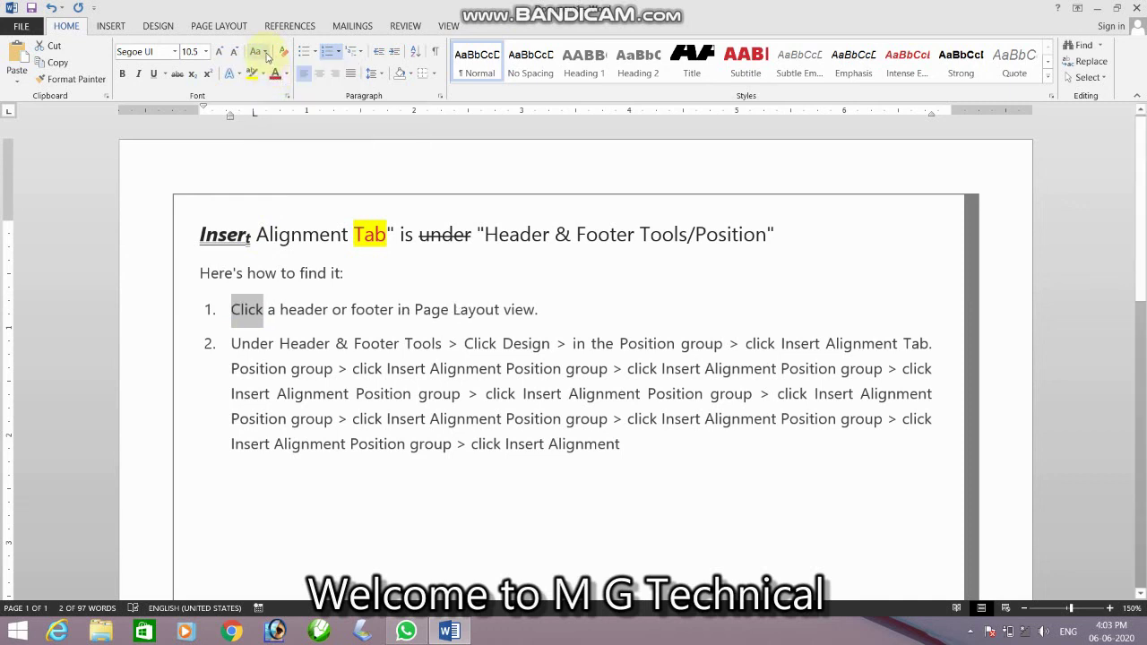
{"action": "left_click", "coordinate": [258, 51]}
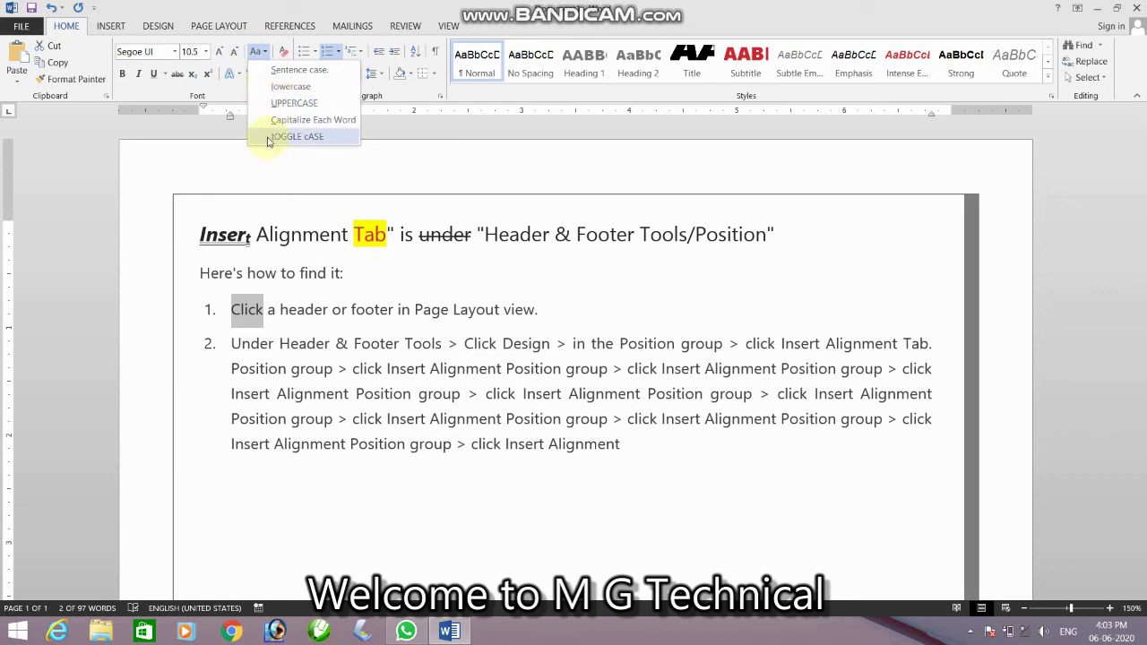
{"action": "left_click", "coordinate": [267, 137]}
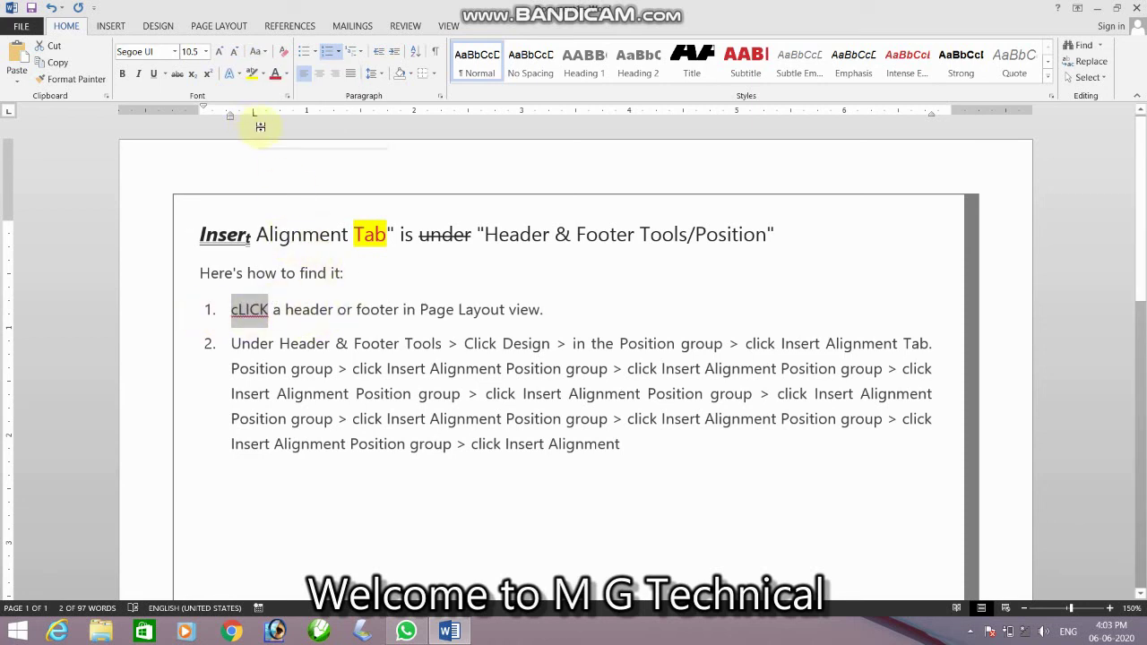
{"action": "key", "text": "ctrl+s"}
{"action": "key", "text": "Escape"}
Set the word 'Layout' in the first list item to 36 pt and reselect it.
{"action": "mouse_move", "coordinate": [457, 309]}
{"action": "left_mouse_down"}
{"action": "mouse_move", "coordinate": [507, 309]}
{"action": "mouse_move", "coordinate": [486, 309]}
{"action": "left_mouse_up"}
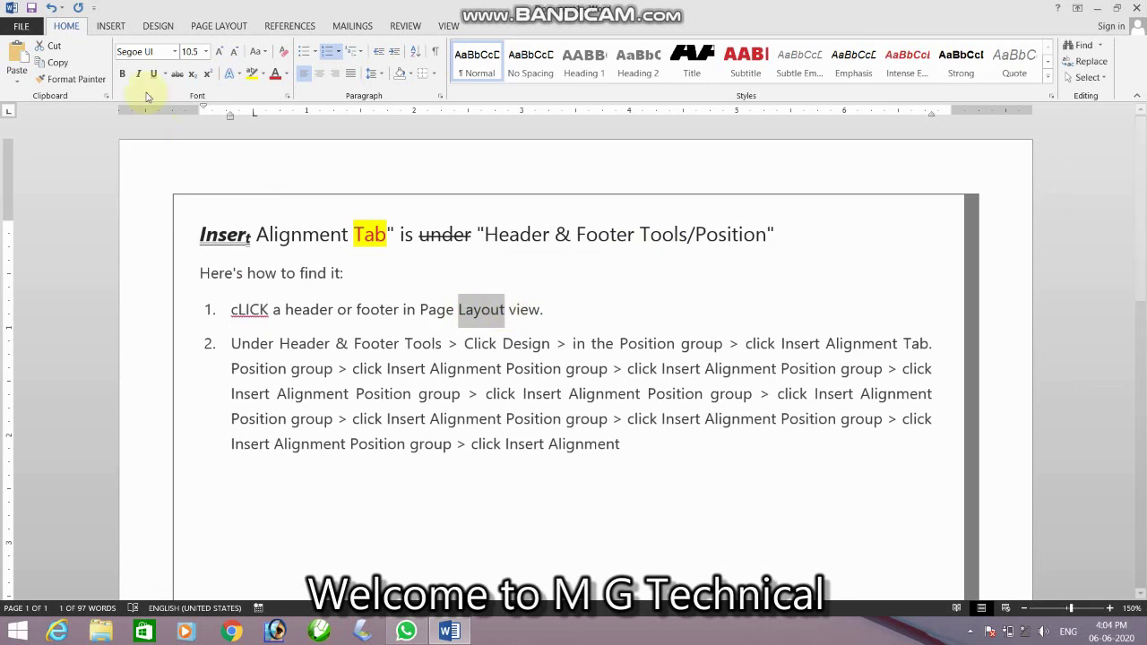
{"action": "left_click", "coordinate": [205, 51]}
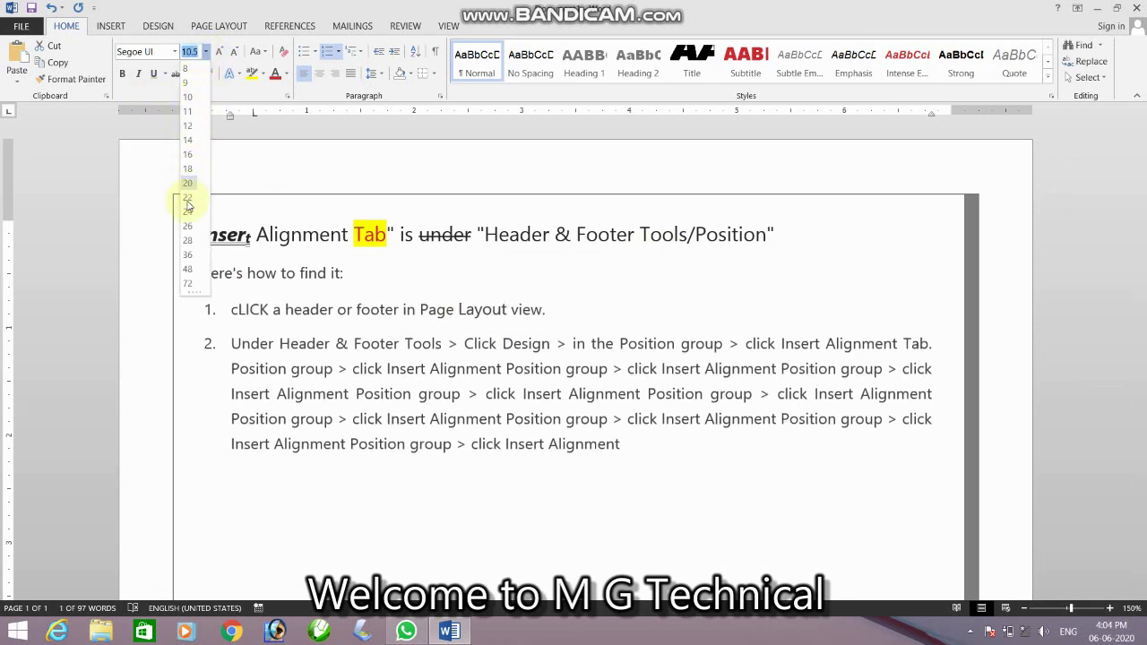
{"action": "left_click", "coordinate": [189, 257]}
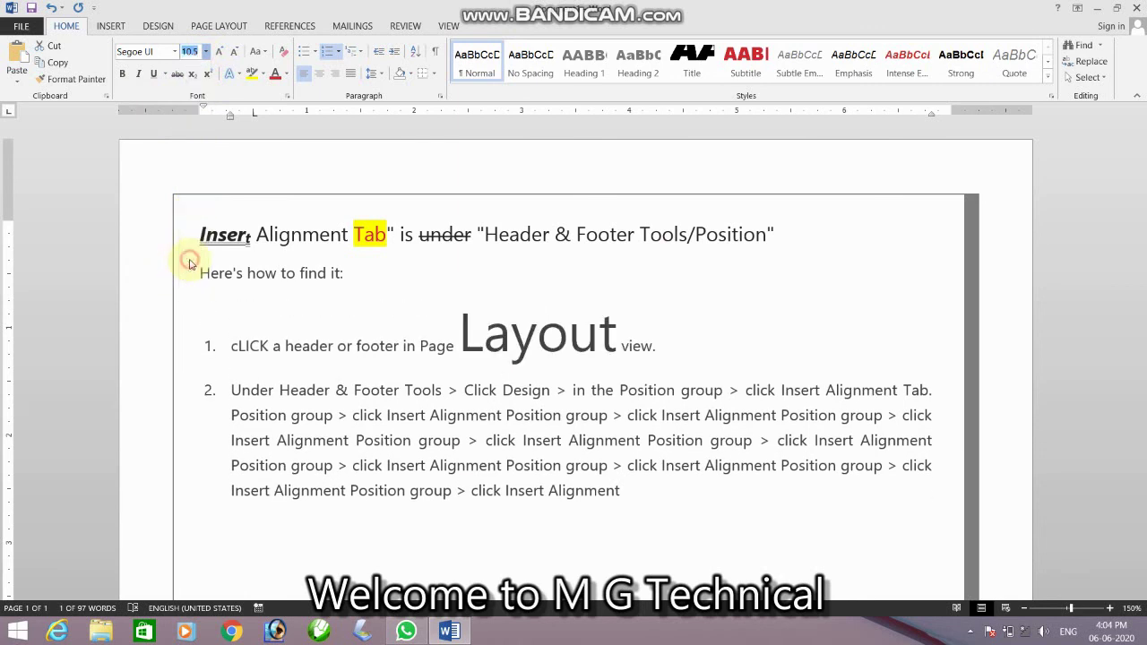
{"action": "left_click", "coordinate": [678, 327]}
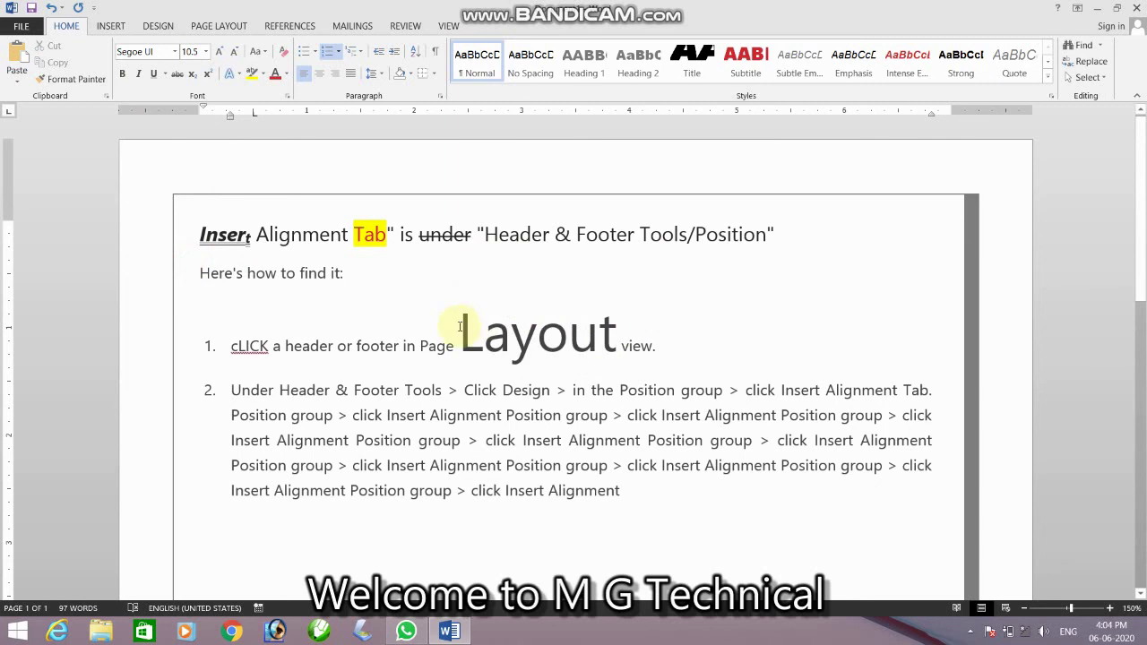
{"action": "left_click_drag", "start_coordinate": [459, 333], "coordinate": [613, 330]}
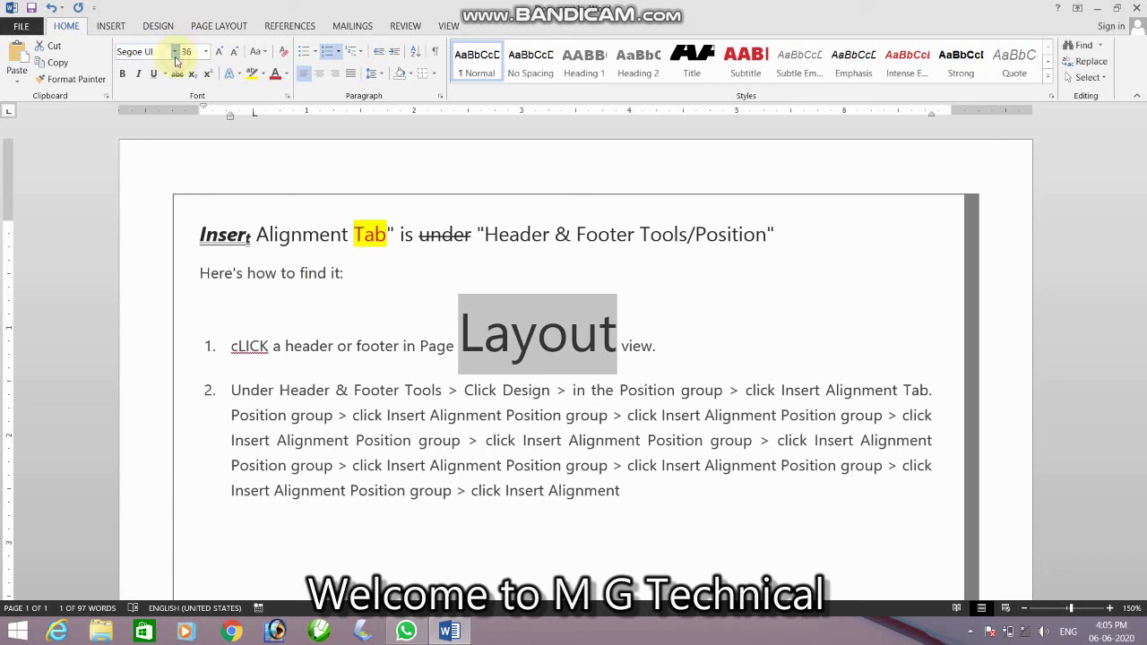
Format the enlarged 'Layout' in A Charming Font with red font colour.
{"action": "left_click", "coordinate": [174, 52]}
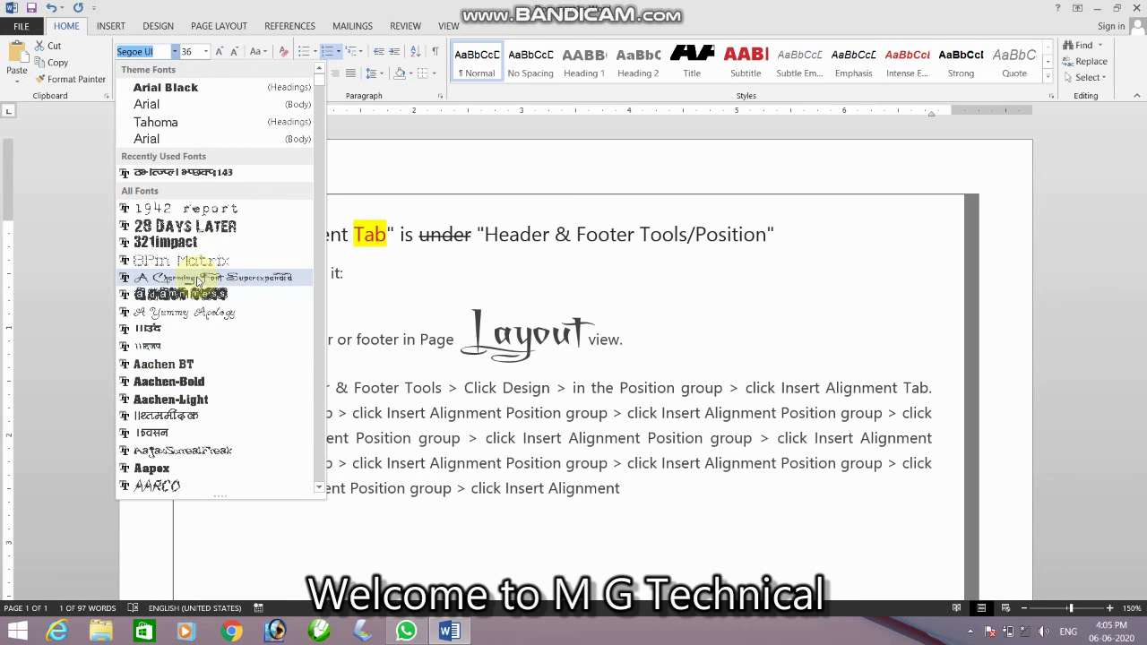
{"action": "left_click", "coordinate": [197, 278]}
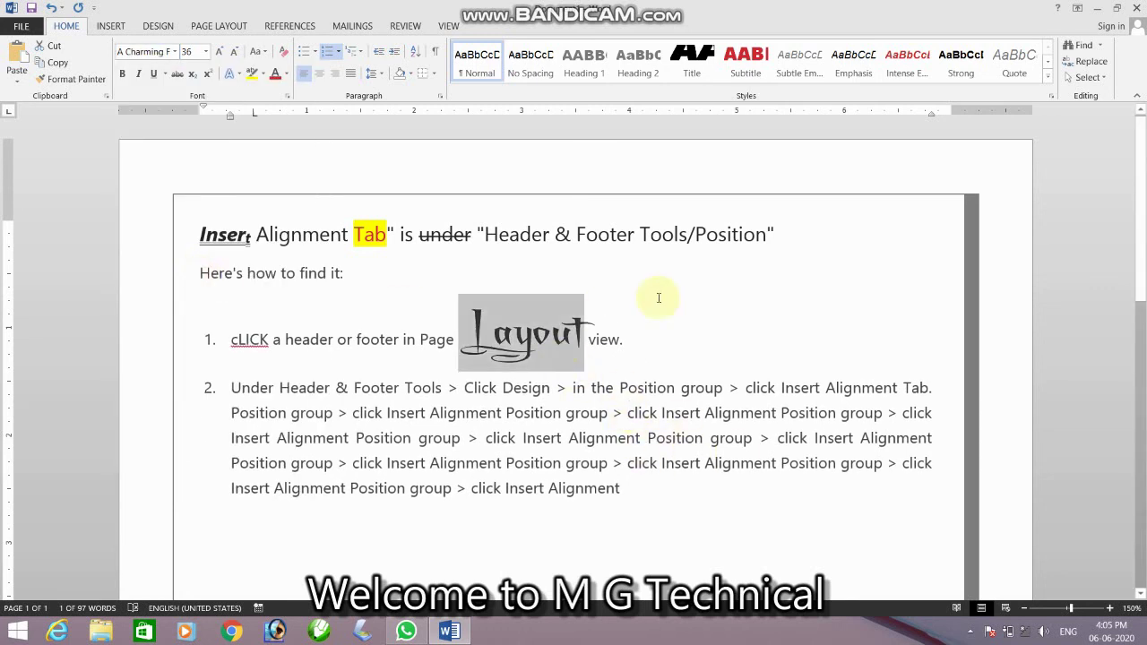
{"action": "left_click", "coordinate": [274, 78]}
{"action": "left_click", "coordinate": [743, 354]}
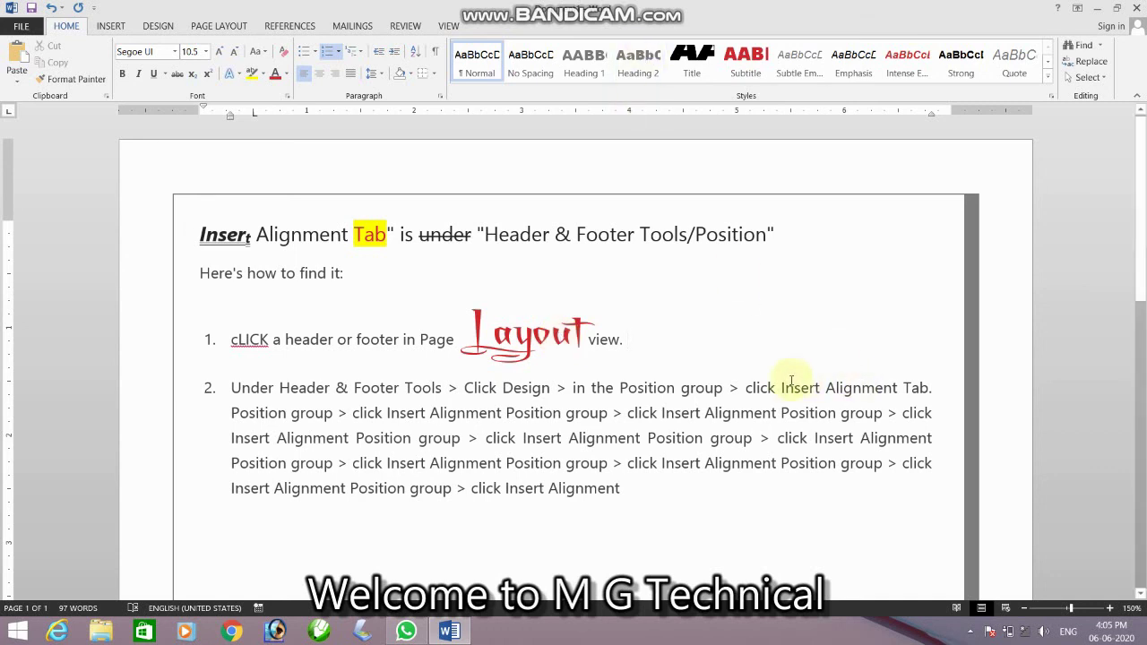
{"action": "scroll", "coordinate": [409, 402], "scroll_direction": "down", "scroll_amount": 1}
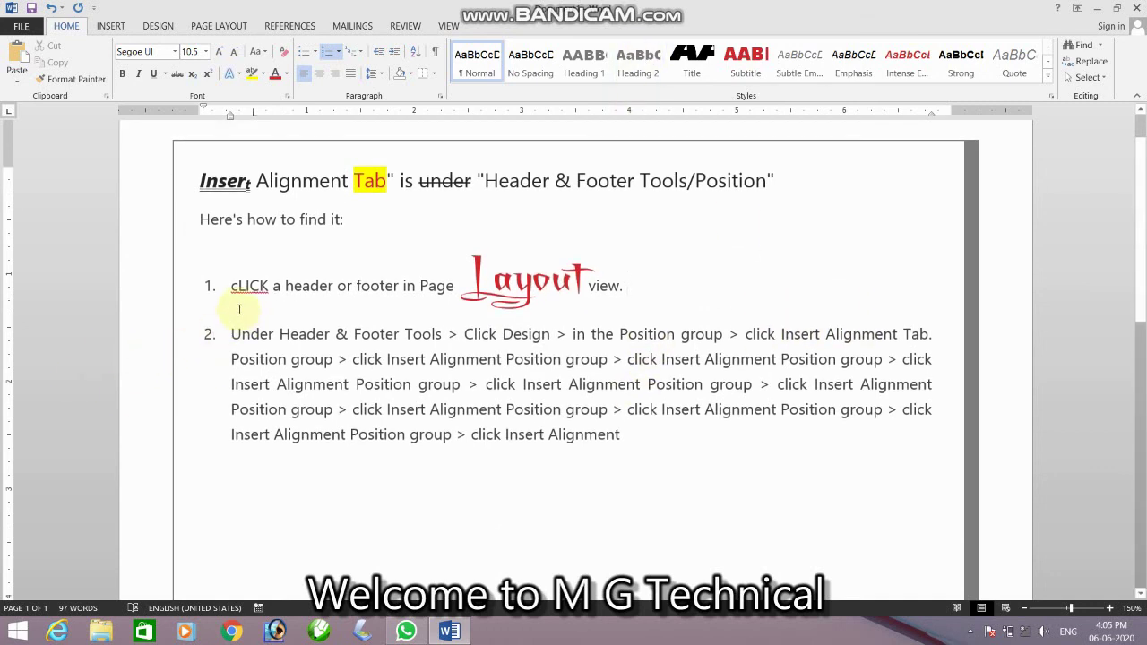
{"action": "left_click_drag", "start_coordinate": [229, 287], "coordinate": [740, 428]}
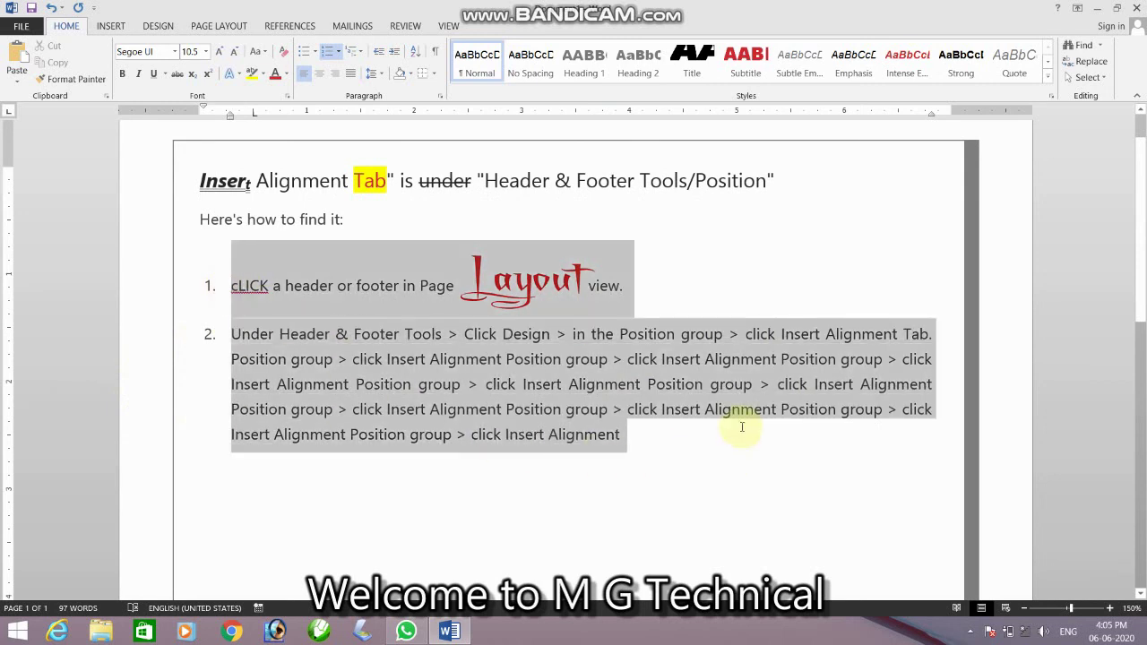
{"action": "left_click", "coordinate": [316, 54]}
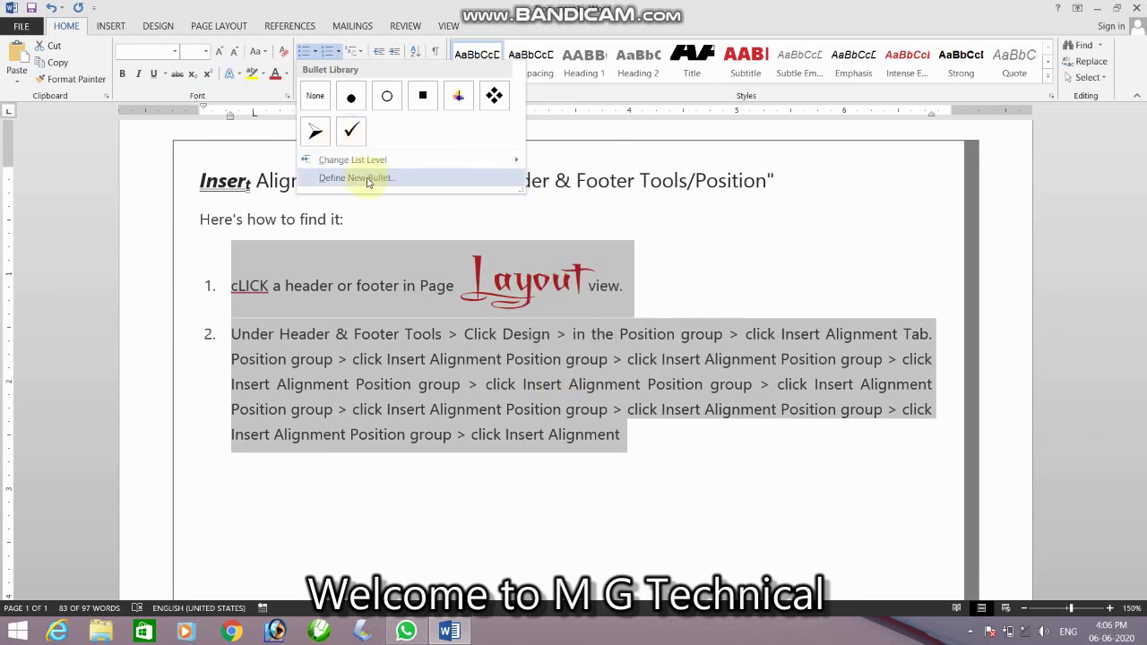
{"action": "left_click", "coordinate": [338, 51]}
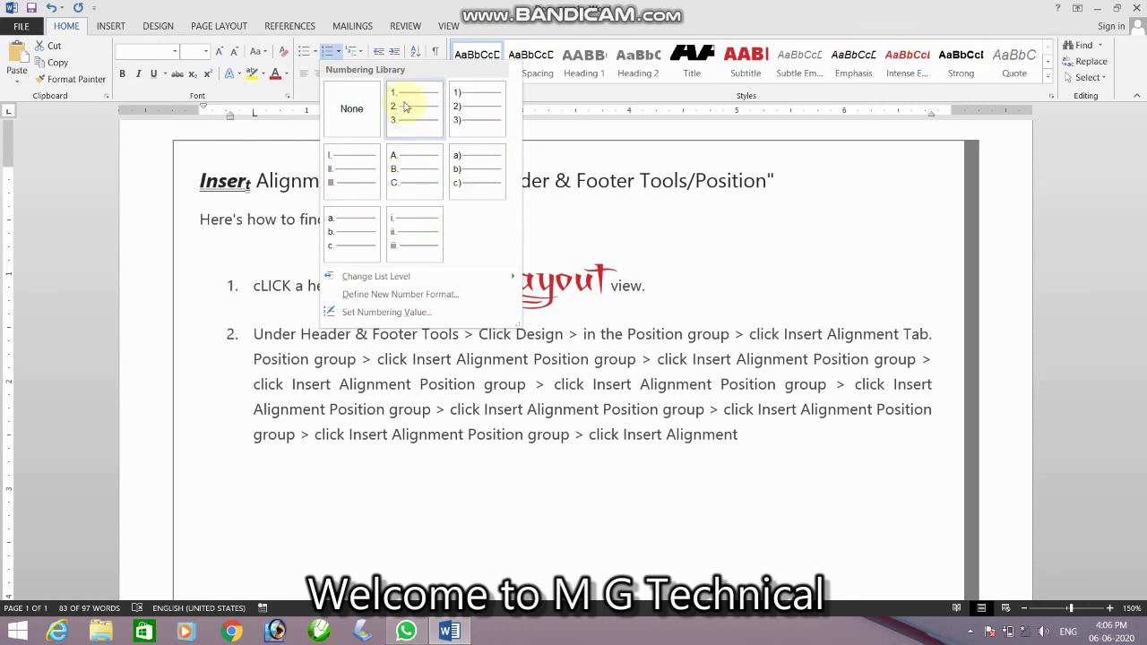
{"action": "left_click", "coordinate": [363, 56]}
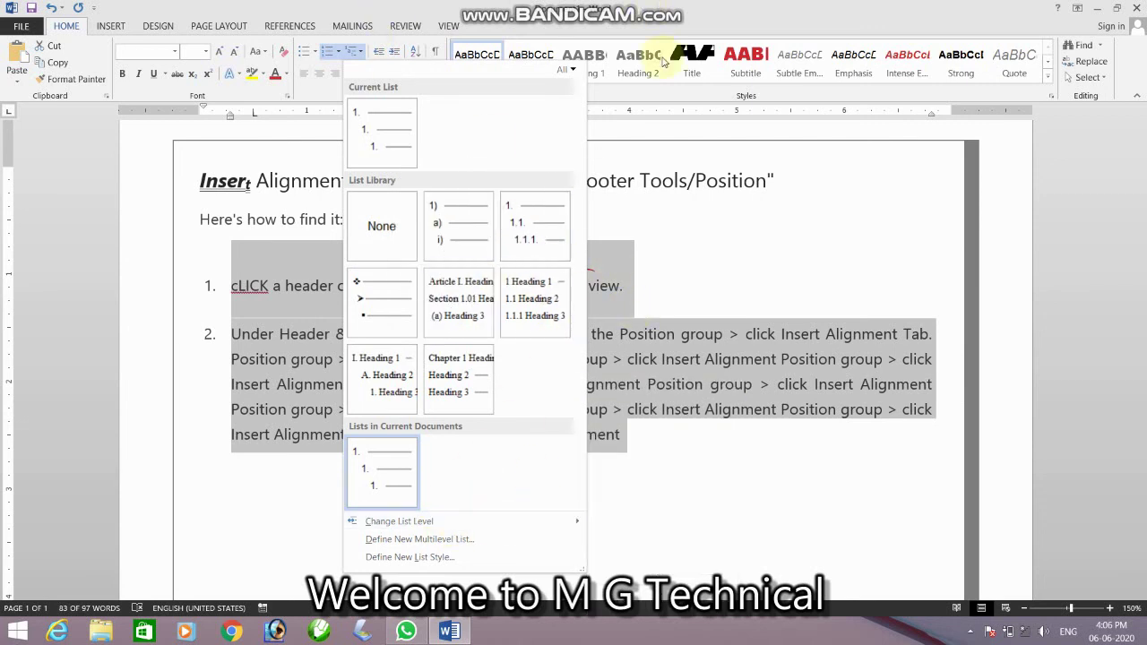
{"action": "left_click", "coordinate": [806, 274]}
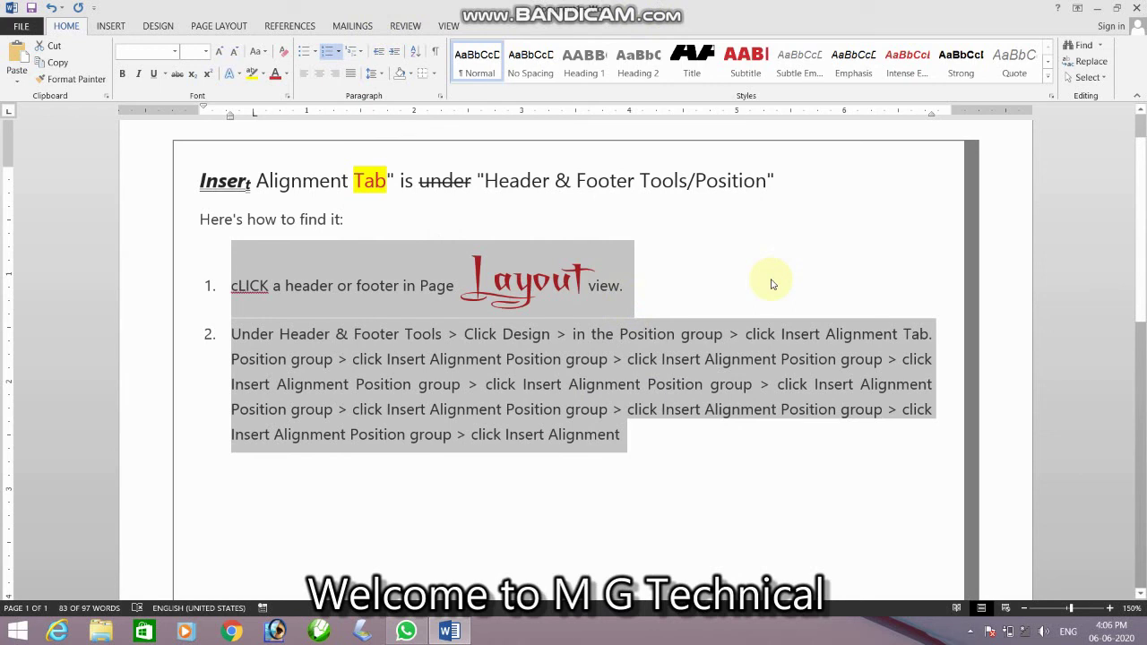